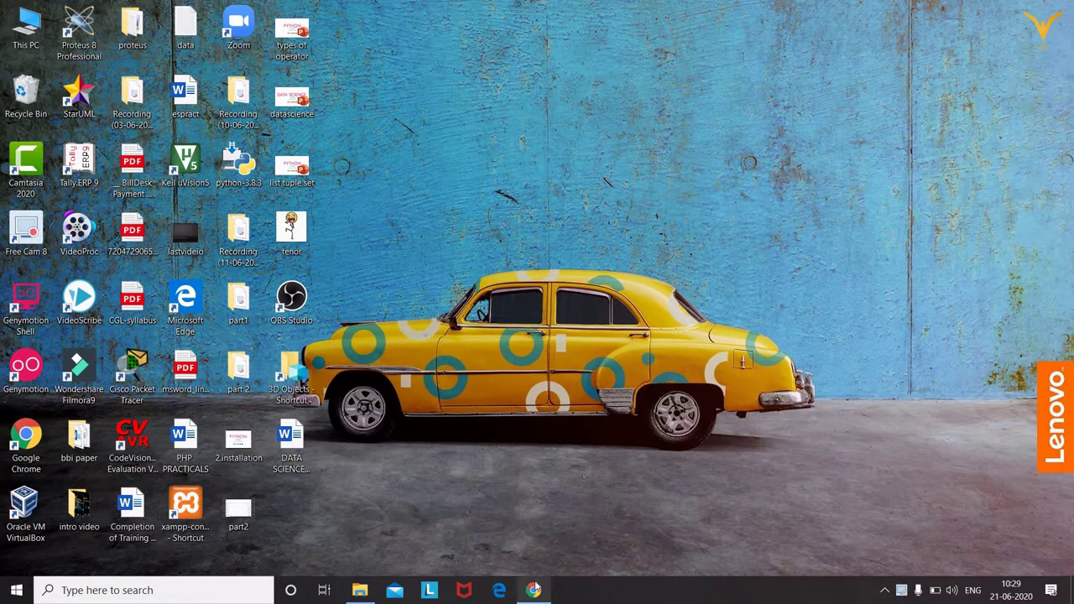
Switch to the Gmail window in Chrome and go from there to Google Drive
{"action": "mouse_move", "coordinate": [534, 590]}
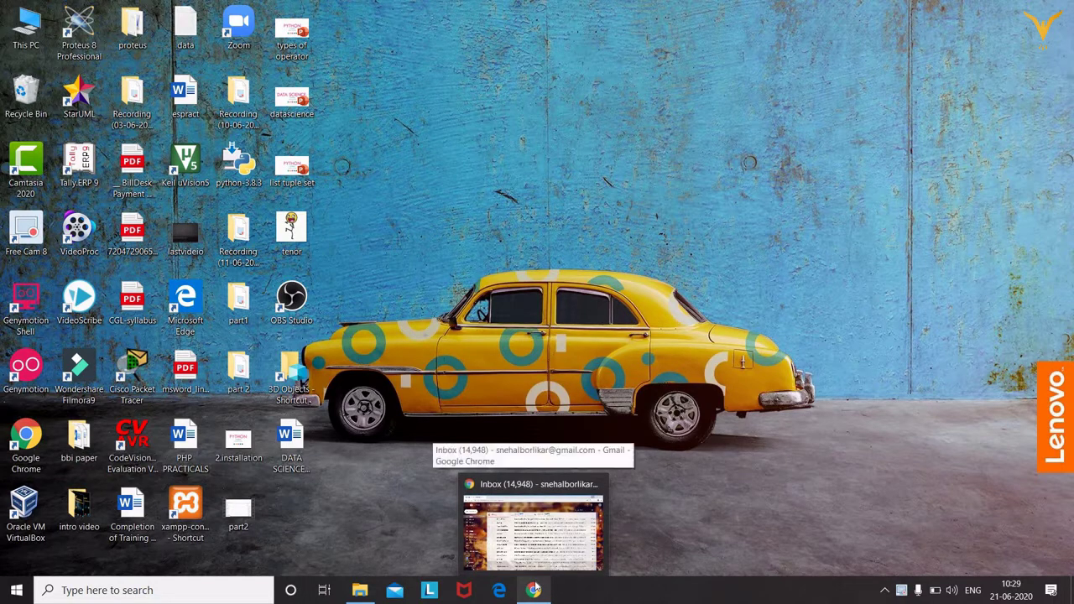
{"action": "left_click", "coordinate": [547, 559]}
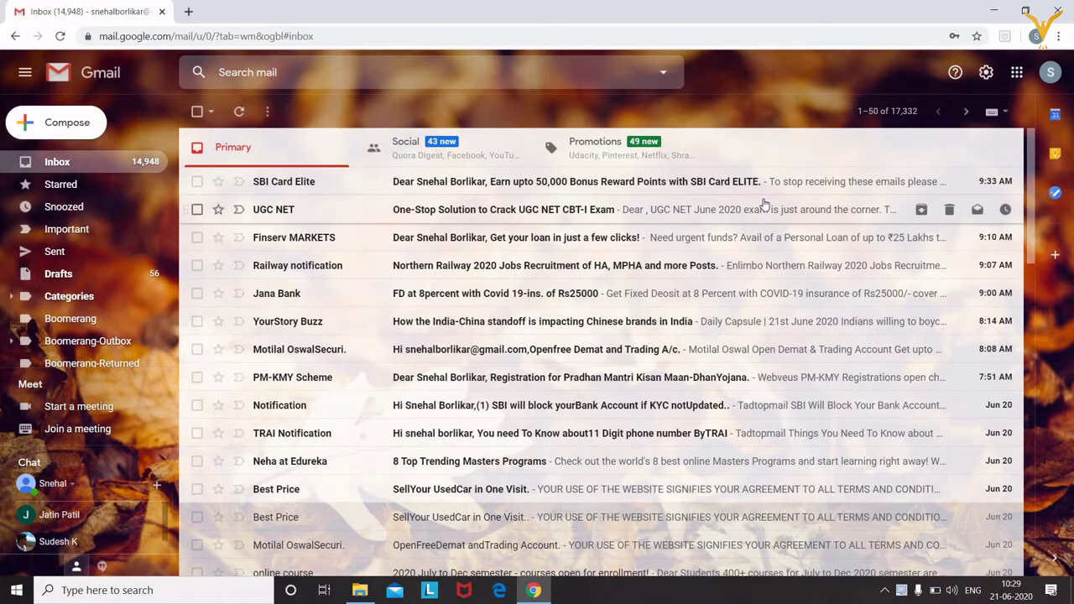
{"action": "left_click", "coordinate": [1016, 74]}
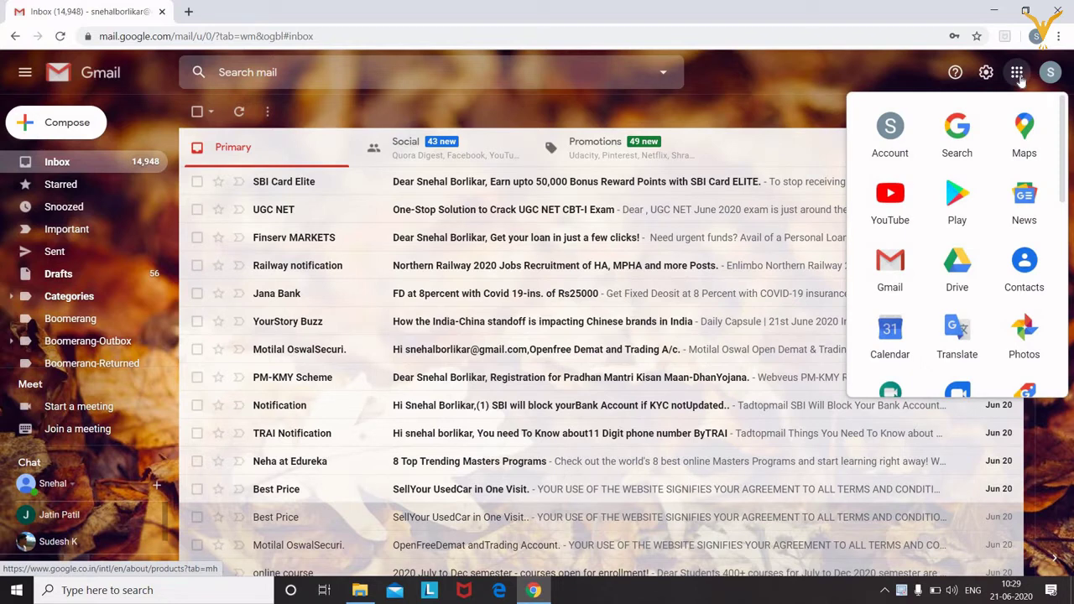
{"action": "left_click", "coordinate": [959, 280]}
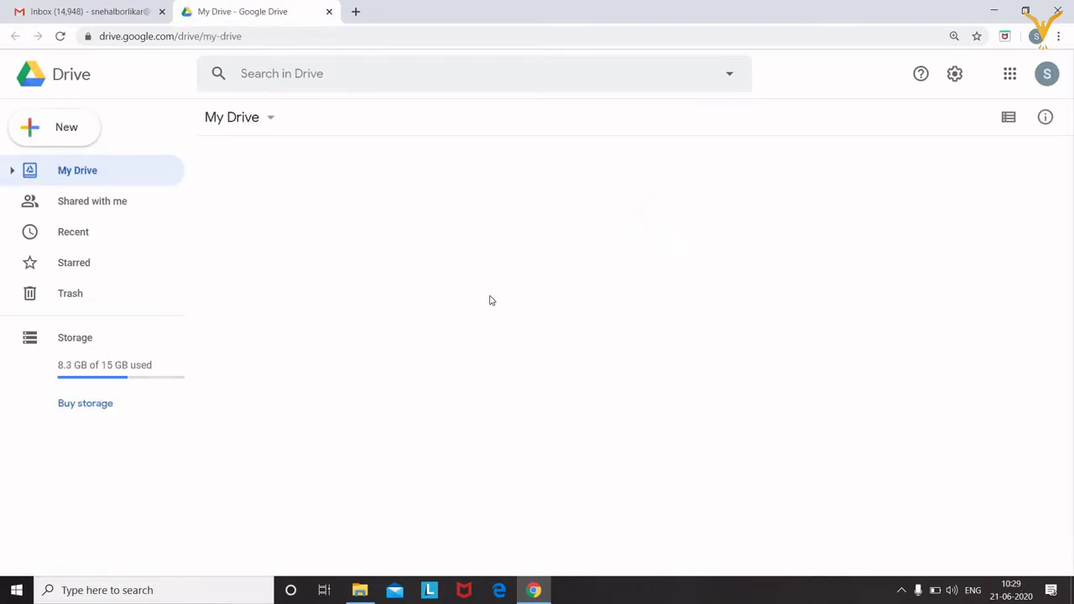
Create a new blank Google Forms form from My Drive
{"action": "left_click", "coordinate": [63, 138]}
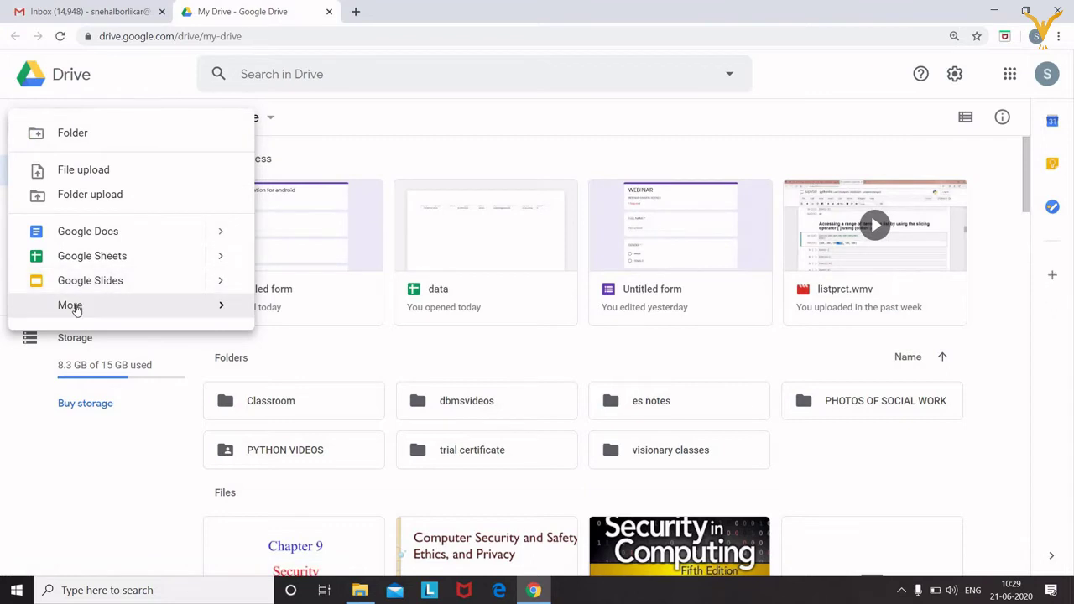
{"action": "mouse_move", "coordinate": [73, 305]}
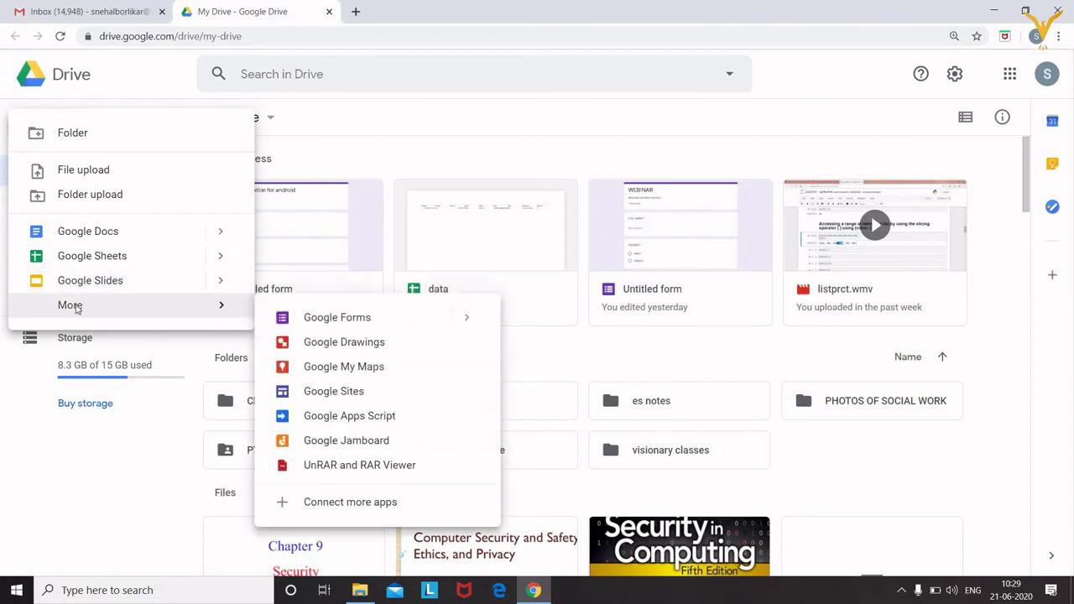
{"action": "left_click", "coordinate": [314, 320]}
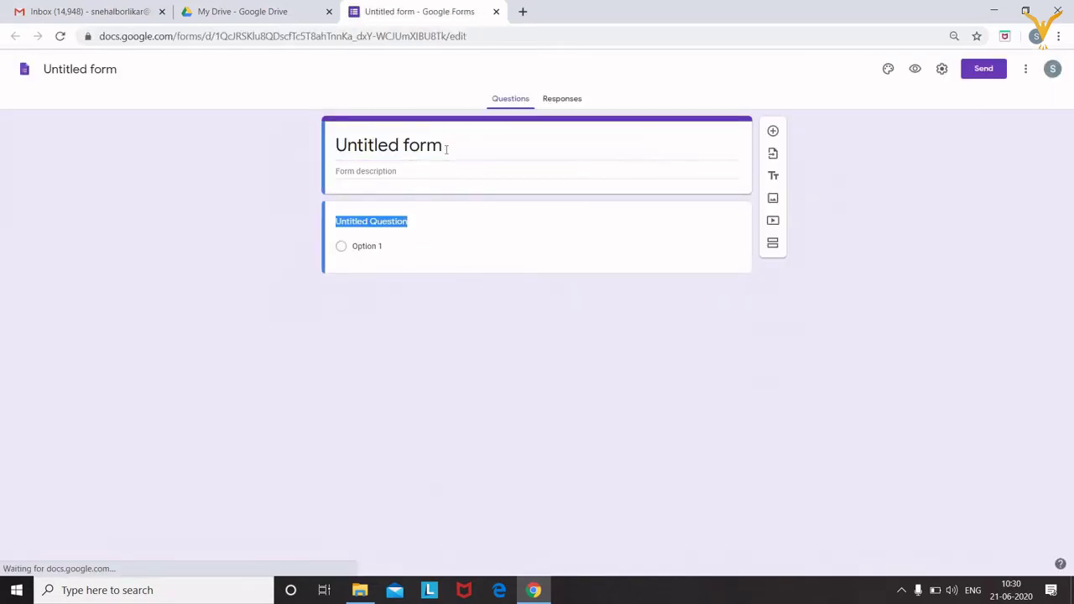
Replace the form's default title with "webiner", leaving the description empty
{"action": "type", "text": "webinar"}
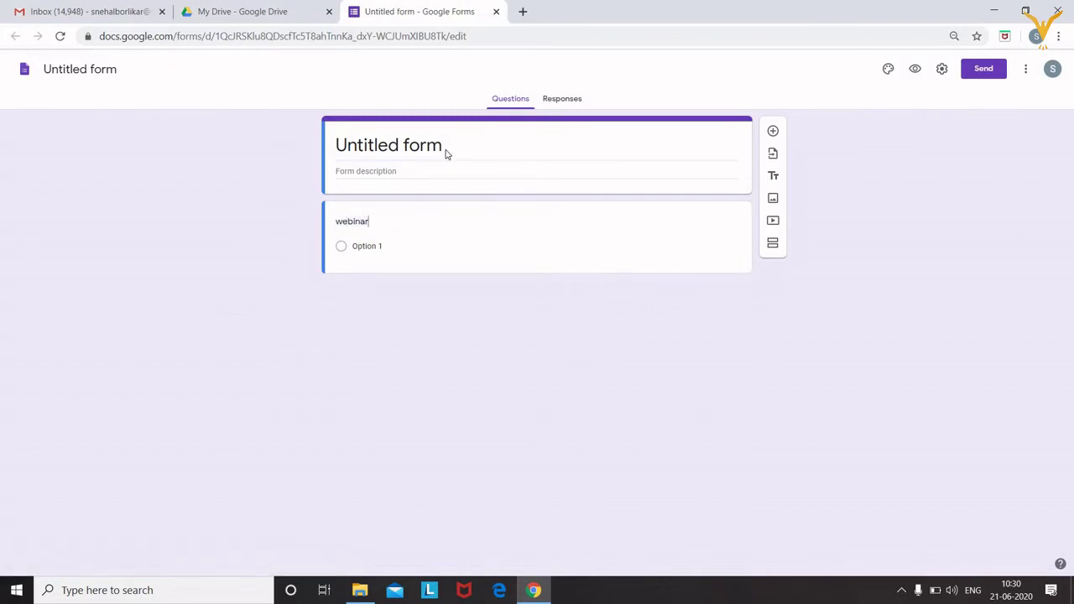
{"action": "left_click", "coordinate": [447, 151]}
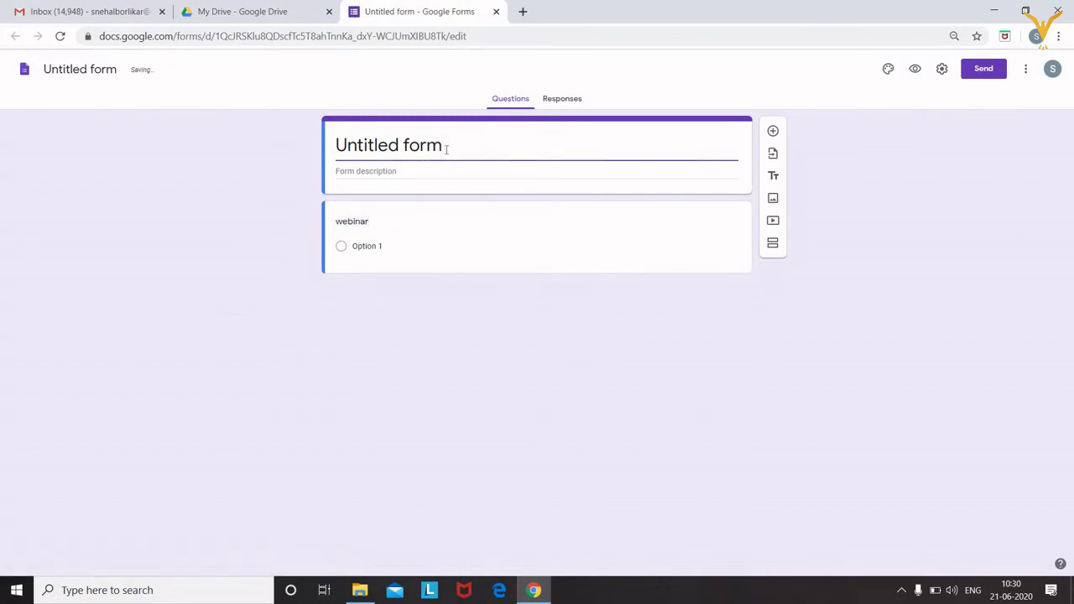
{"action": "double_click", "coordinate": [448, 148]}
{"action": "key", "text": "ctrl+a"}
{"action": "type", "text": "w"}
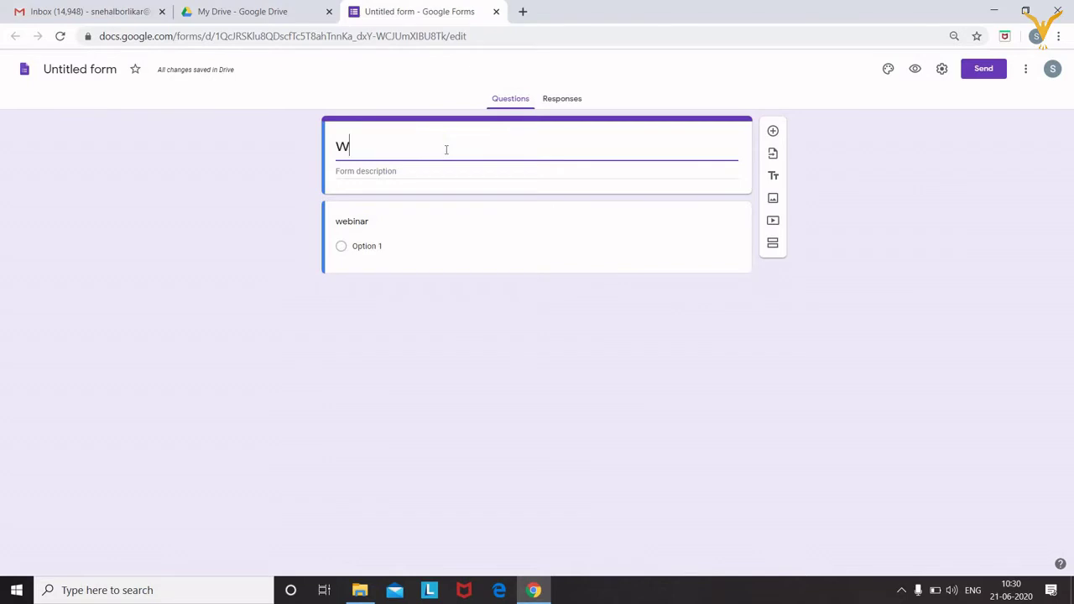
{"action": "type", "text": "ebiner"}
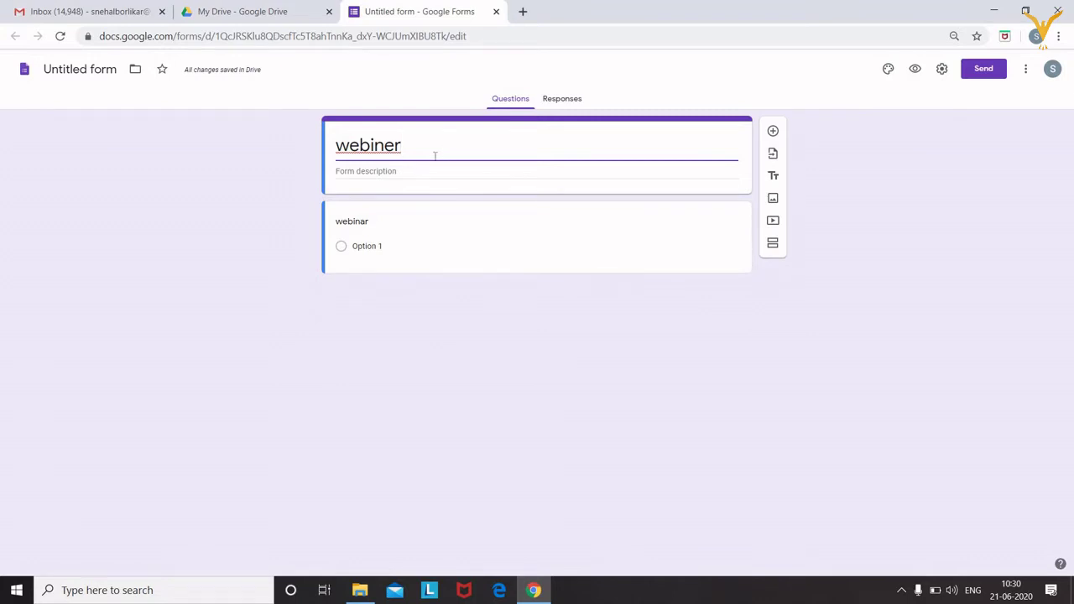
{"action": "left_click", "coordinate": [421, 172]}
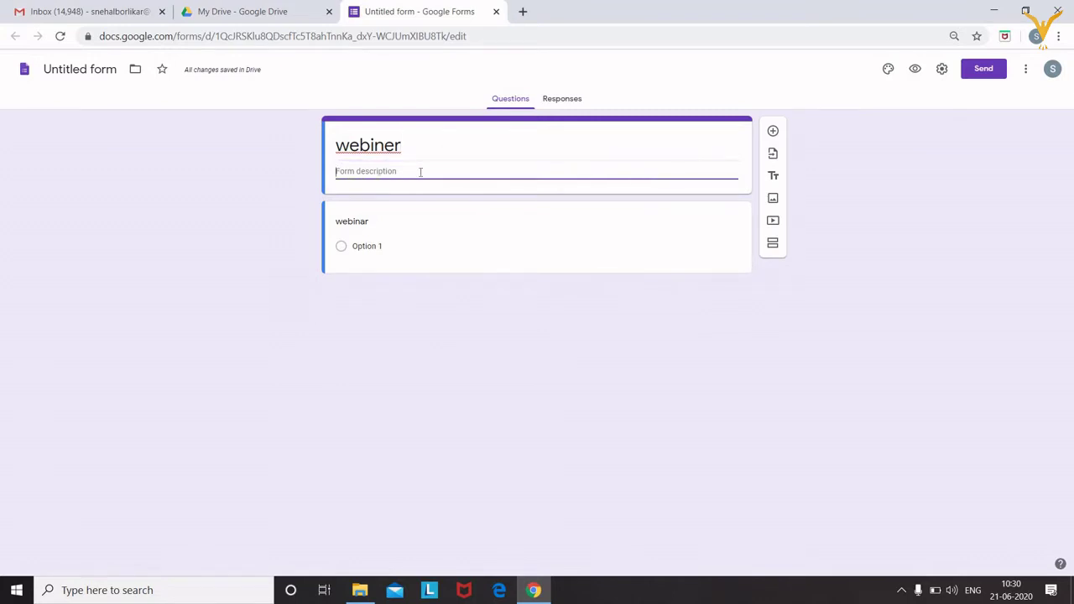
Rename the first question "full name" and make it a required short-answer question
{"action": "left_click", "coordinate": [366, 227]}
{"action": "double_click", "coordinate": [381, 230]}
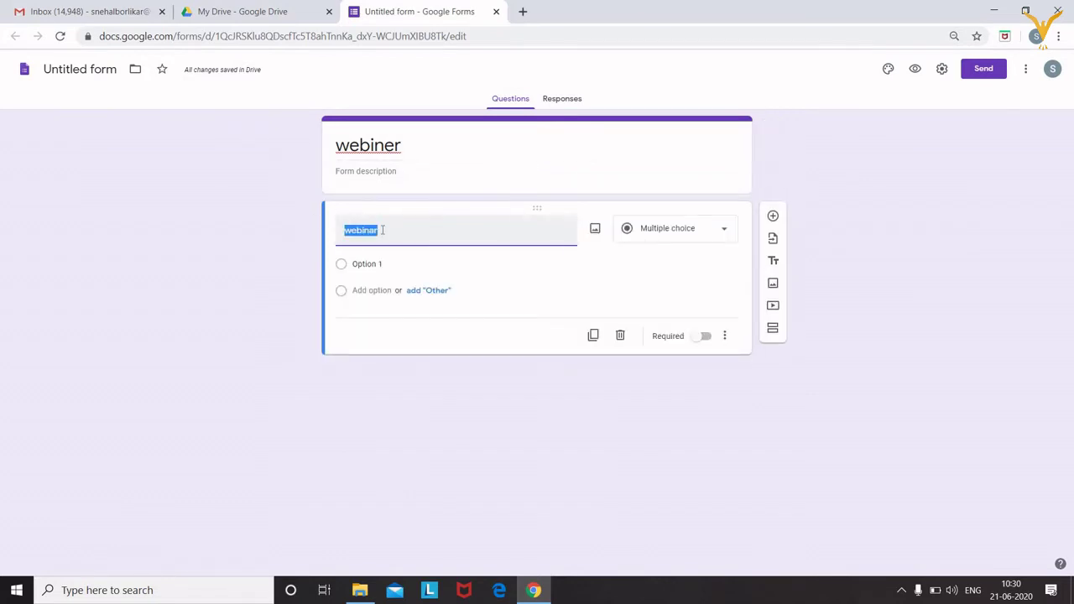
{"action": "type", "text": "full name"}
{"action": "left_click", "coordinate": [693, 237]}
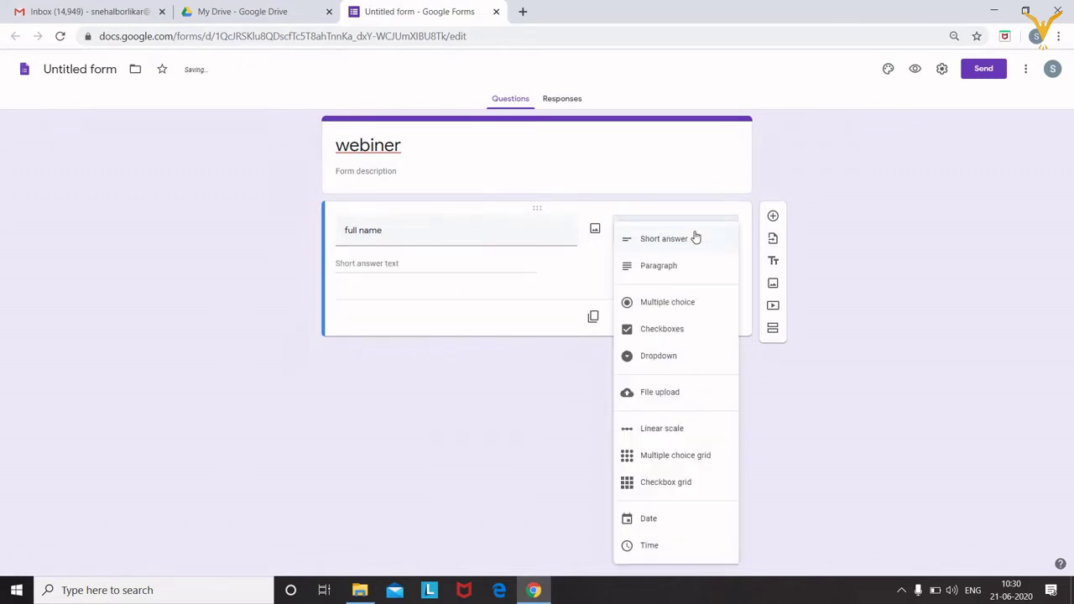
{"action": "left_click", "coordinate": [695, 239]}
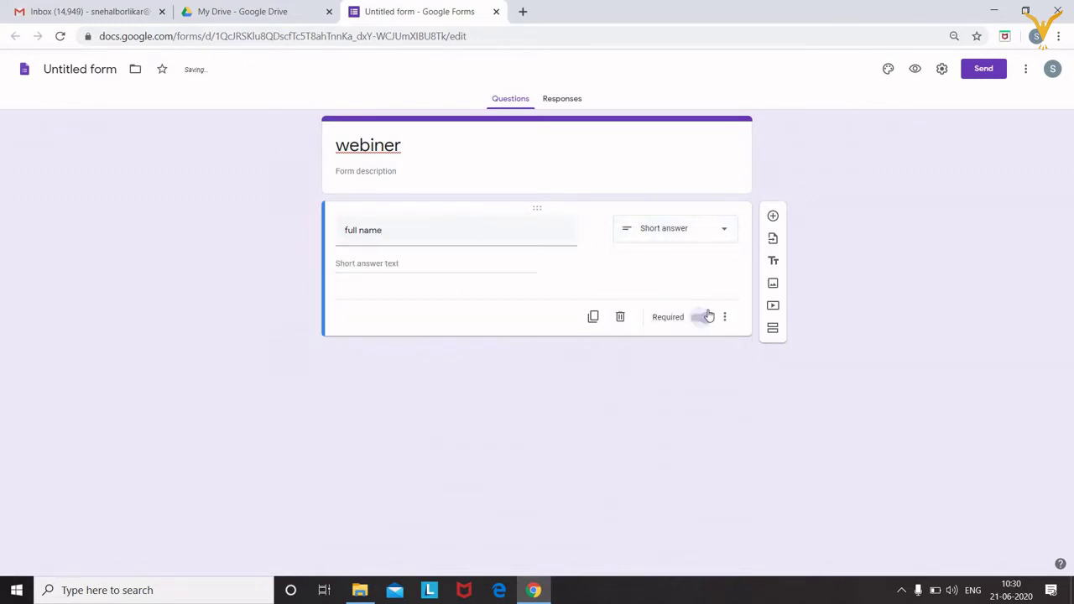
{"action": "left_click", "coordinate": [708, 316]}
Add a second question named "collge" as a required short-answer question
{"action": "left_click", "coordinate": [773, 216]}
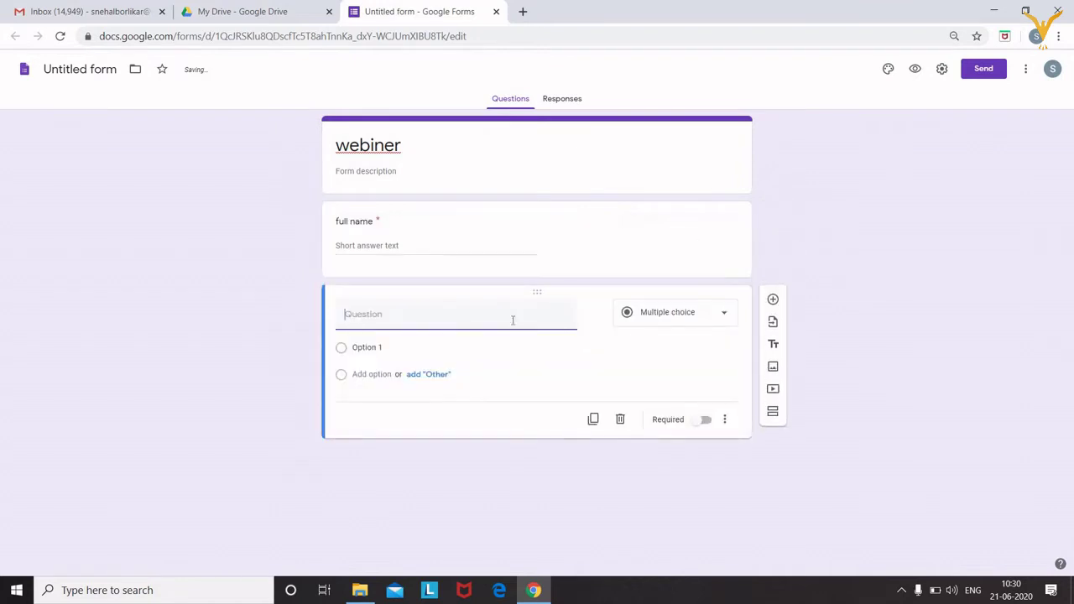
{"action": "type", "text": "col"}
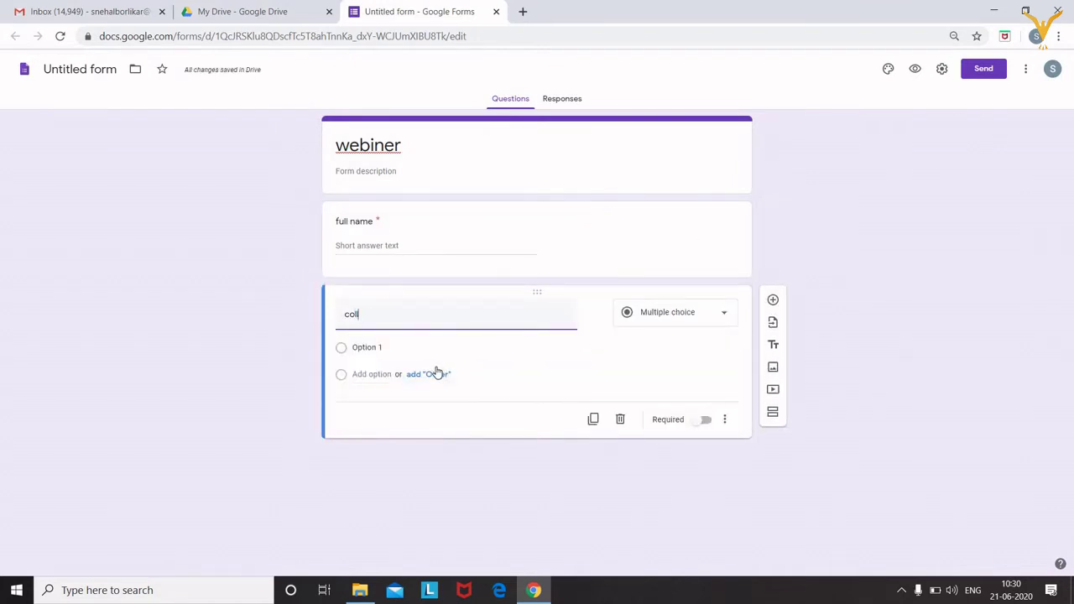
{"action": "type", "text": "lge"}
{"action": "left_click", "coordinate": [647, 320]}
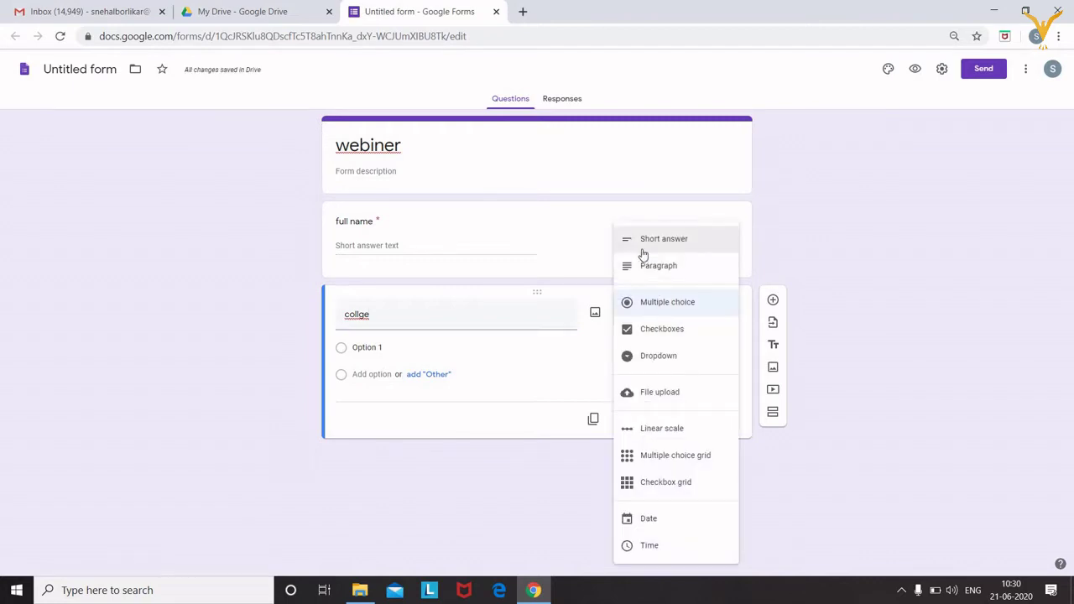
{"action": "left_click", "coordinate": [643, 250]}
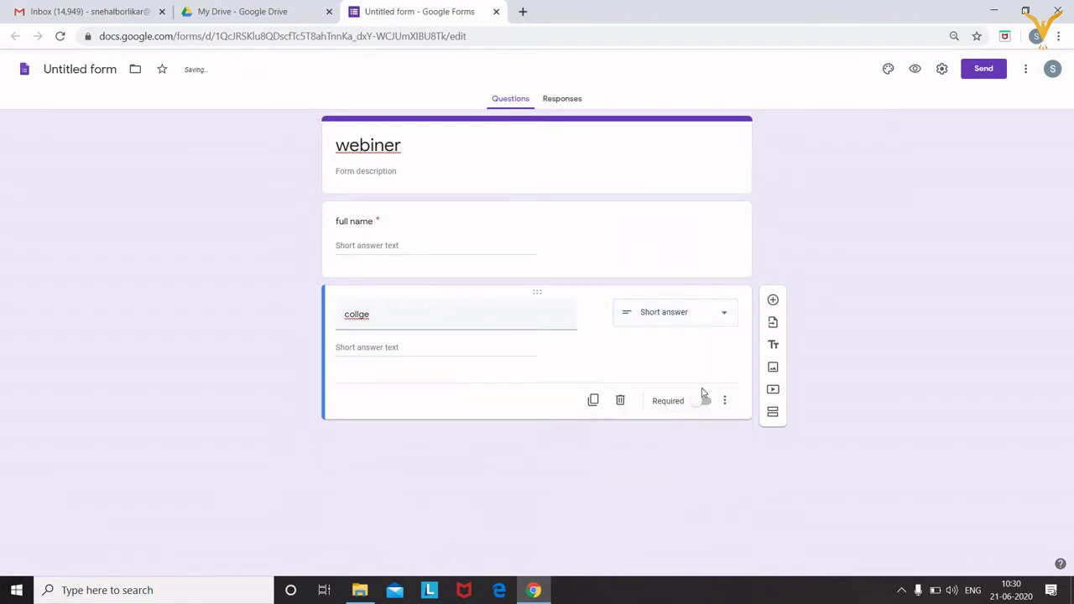
{"action": "left_click", "coordinate": [704, 400]}
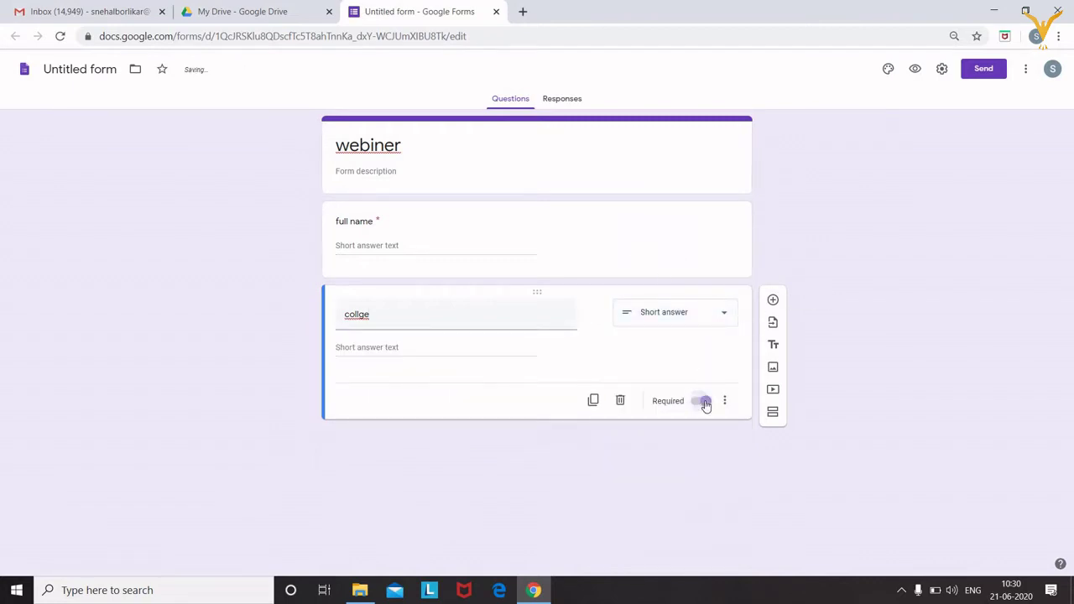
Add a required short-answer question "phone no" with number validation and the custom error text "wrong input"
{"action": "left_click", "coordinate": [774, 300]}
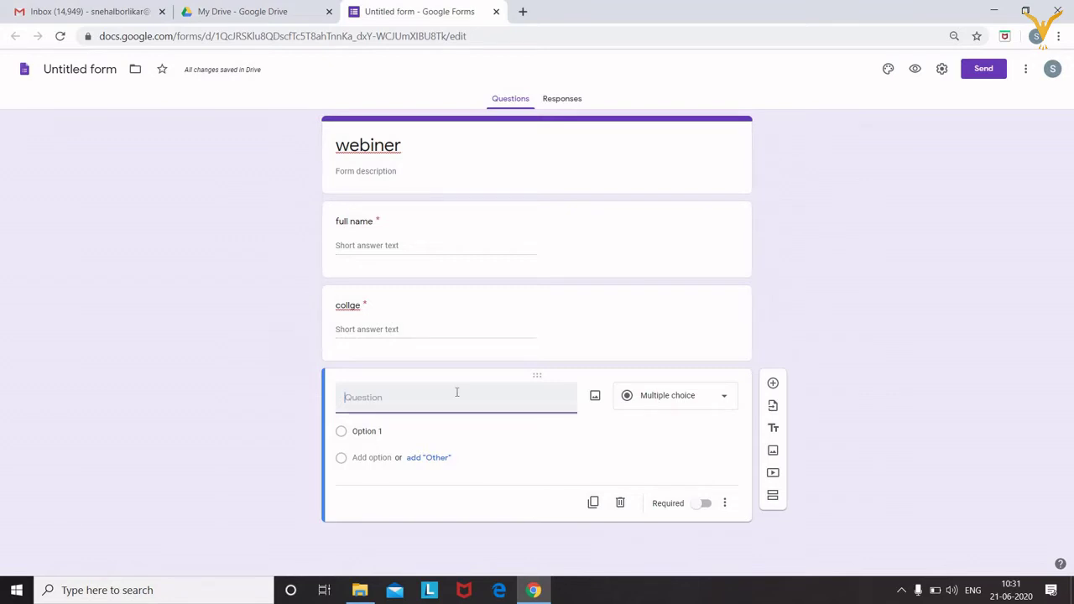
{"action": "type", "text": "phone no"}
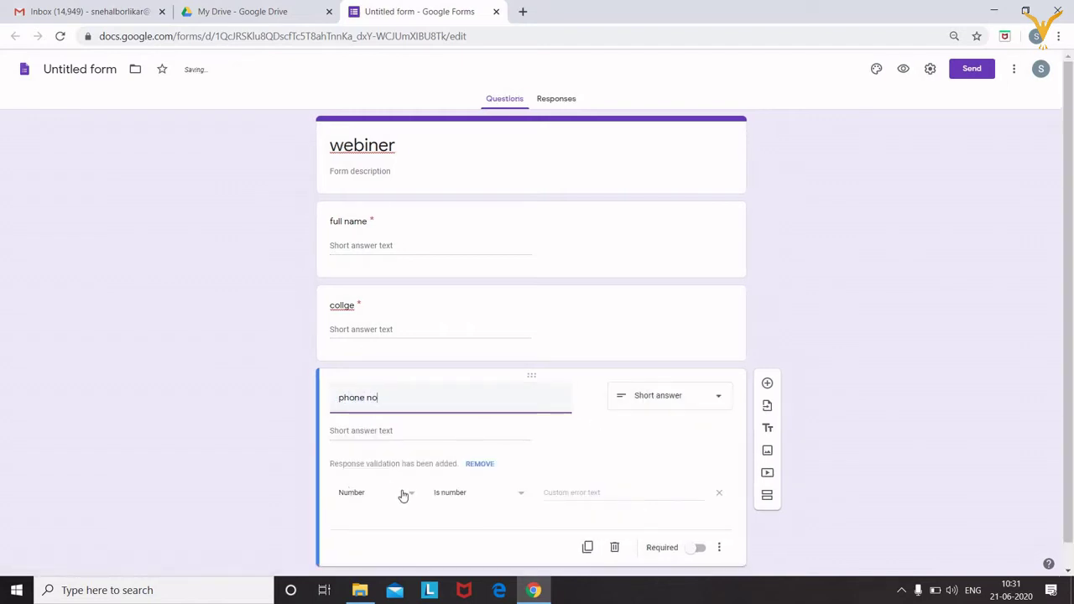
{"action": "left_click", "coordinate": [561, 493]}
{"action": "type", "text": "wrong"}
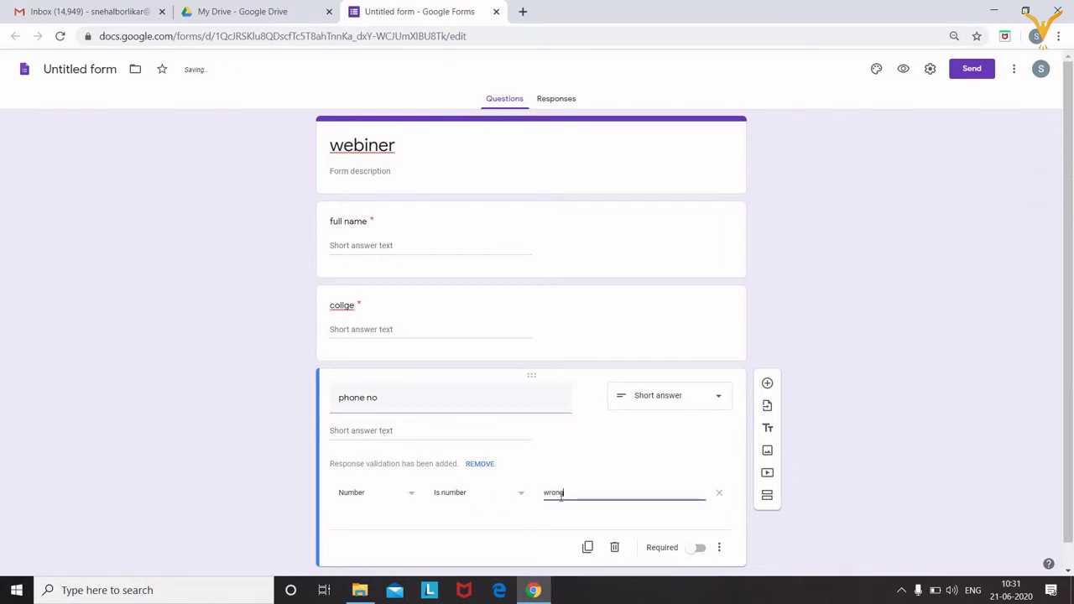
{"action": "type", "text": " input"}
{"action": "left_click", "coordinate": [700, 549]}
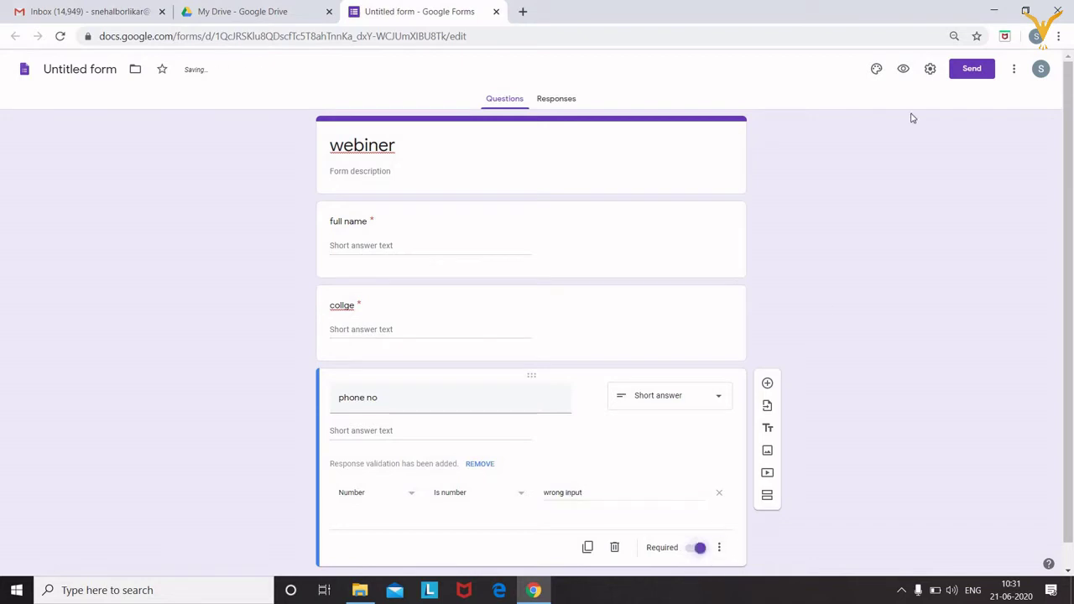
Preview the form as respondents see it, and check the general settings from the editor
{"action": "left_click", "coordinate": [904, 70]}
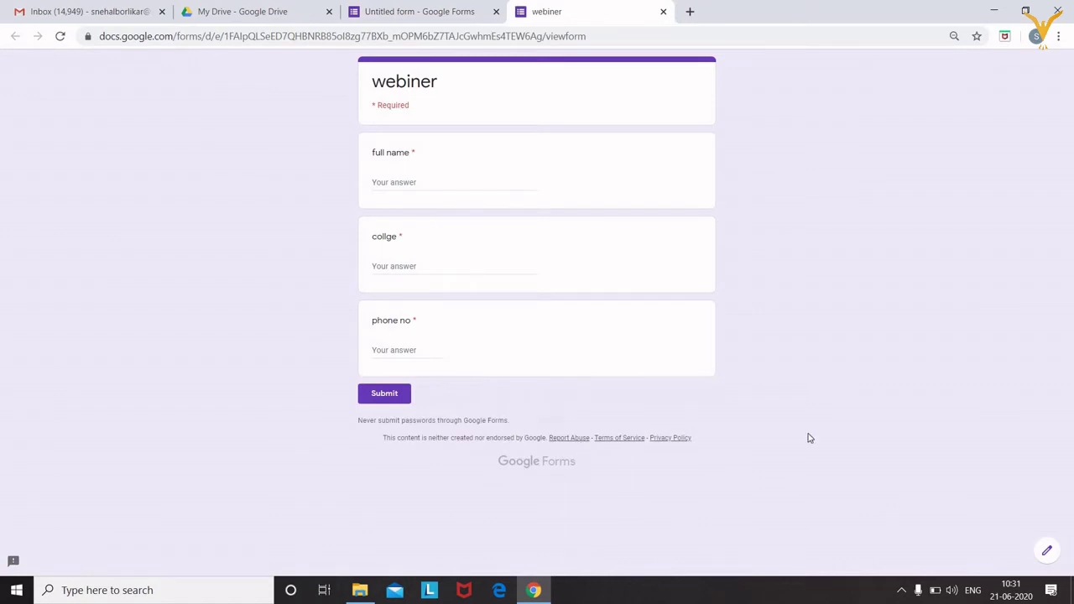
{"action": "left_click", "coordinate": [1048, 552]}
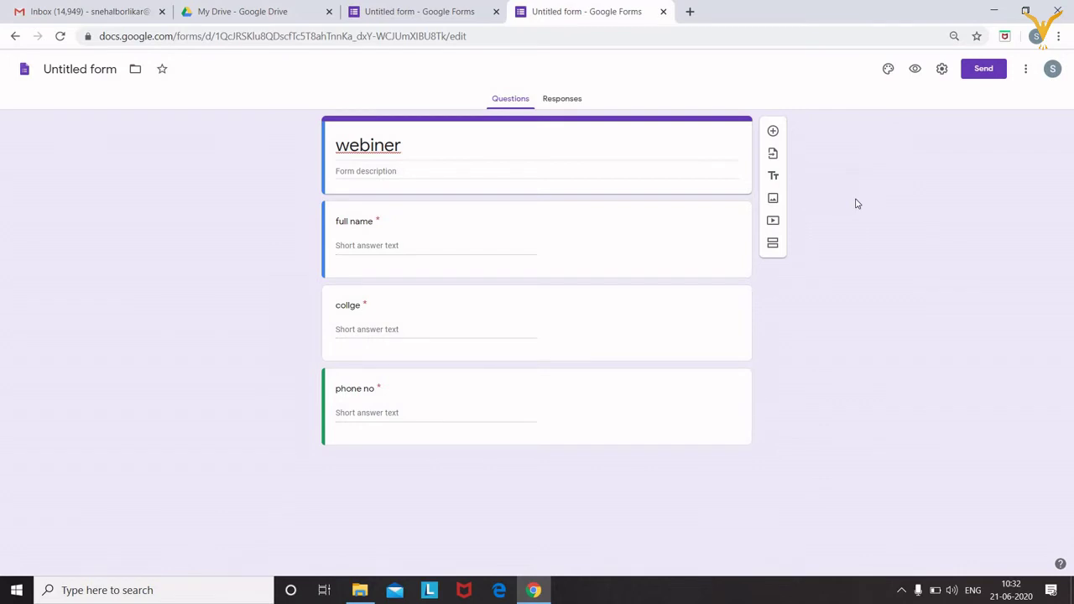
{"action": "left_click", "coordinate": [942, 71]}
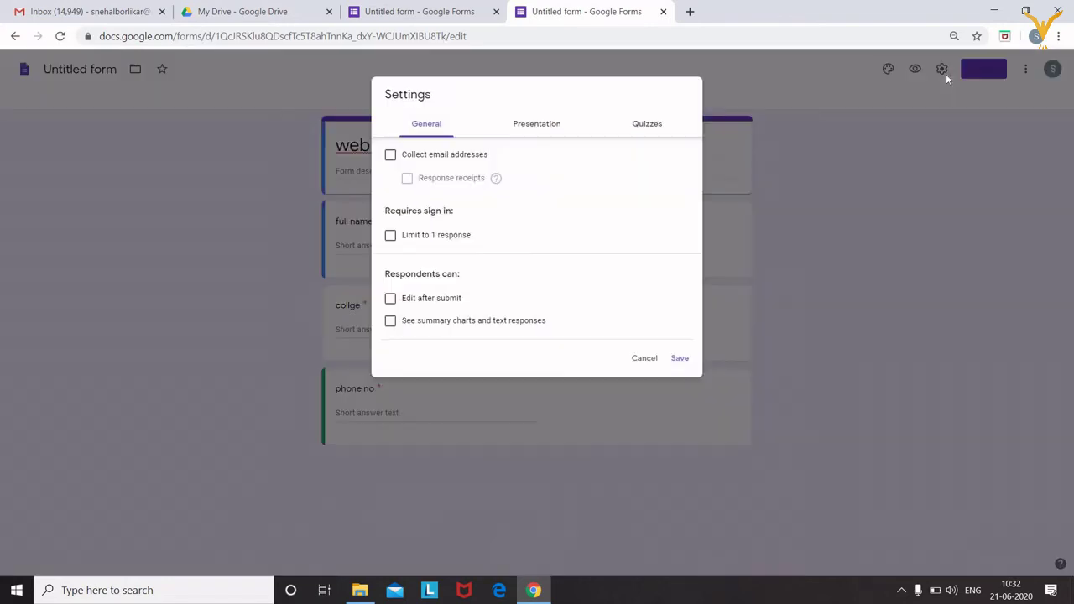
{"action": "left_click", "coordinate": [928, 175]}
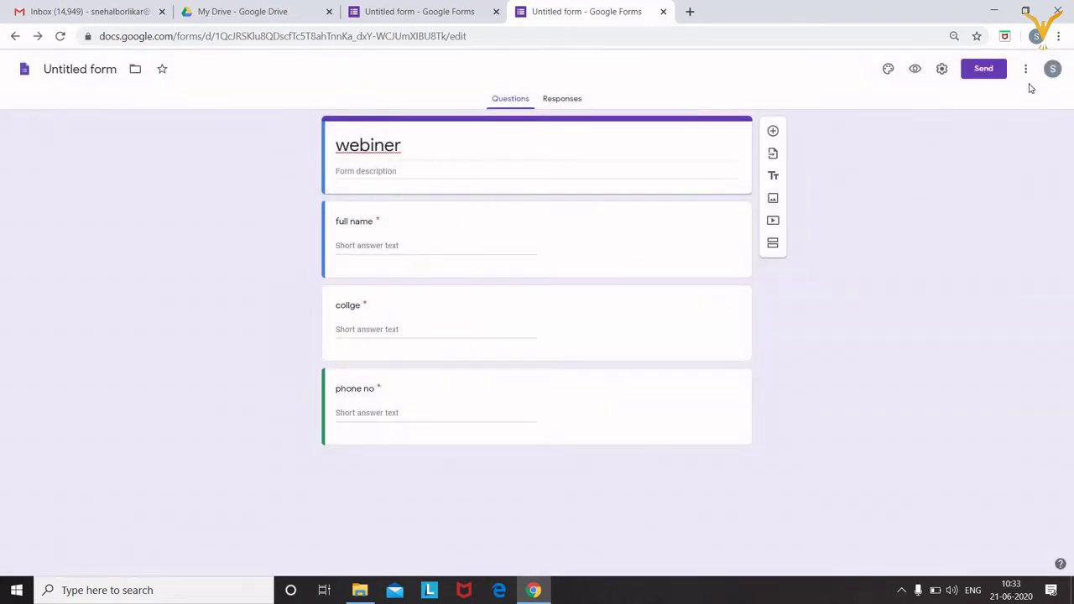
Search the Forms add-on marketplace for formLimiter and open its details page
{"action": "left_click", "coordinate": [1025, 71]}
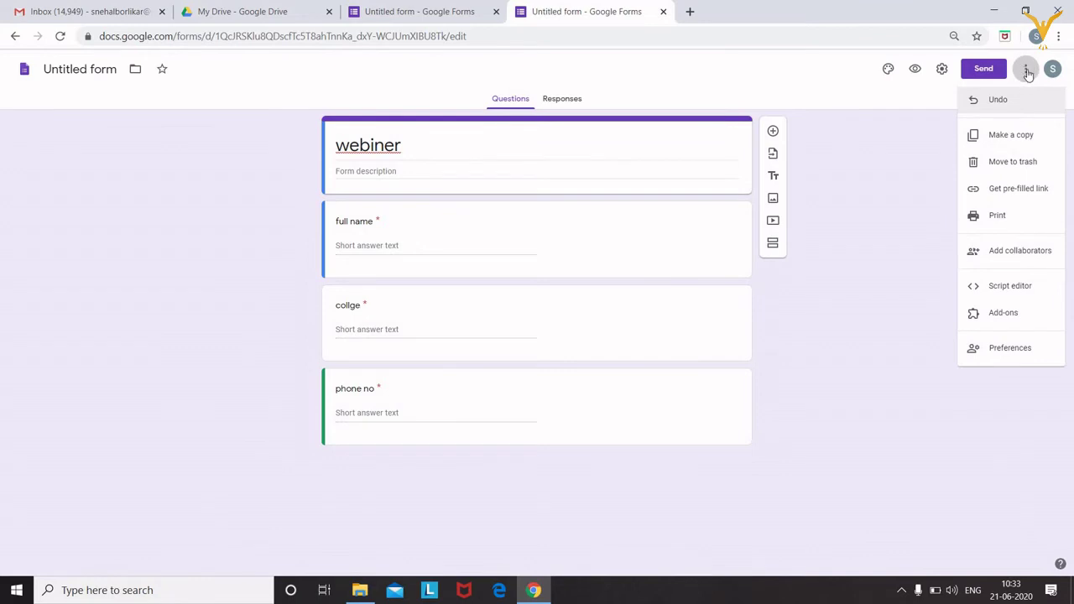
{"action": "left_click", "coordinate": [1004, 313]}
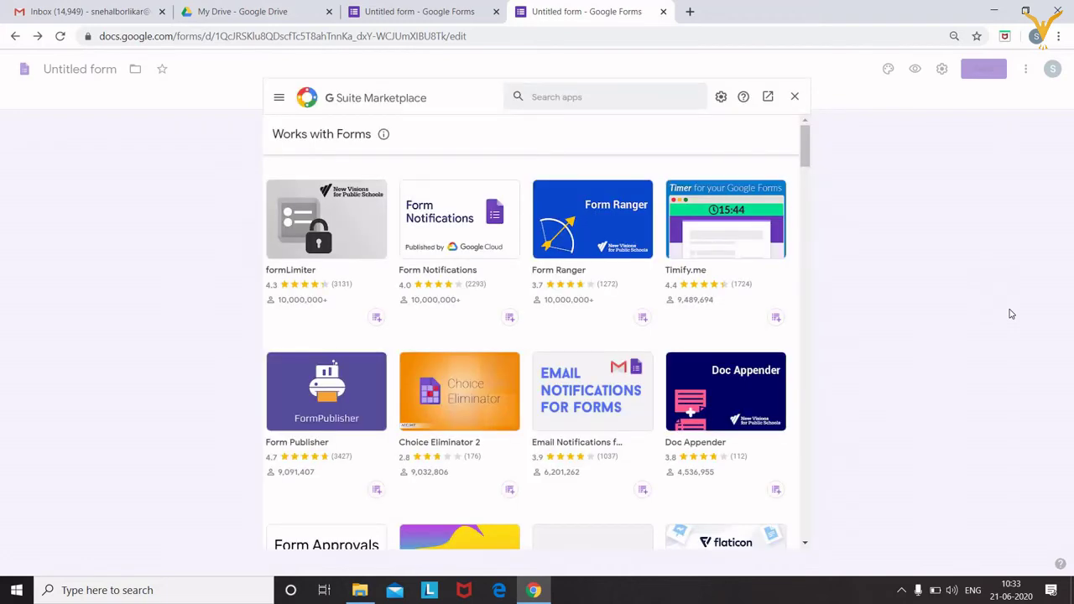
{"action": "left_click", "coordinate": [607, 97]}
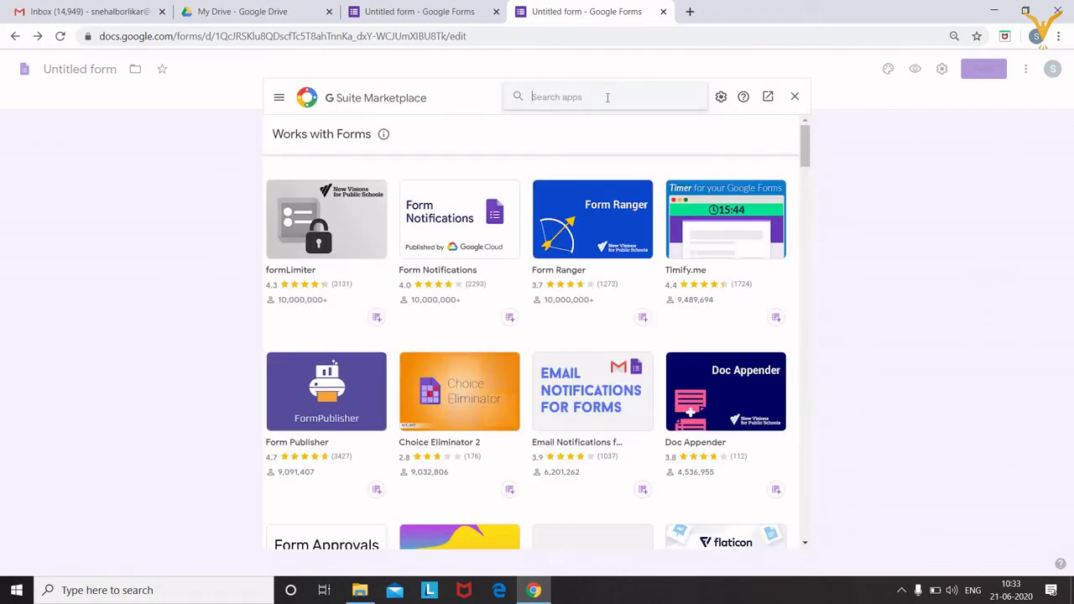
{"action": "type", "text": "form"}
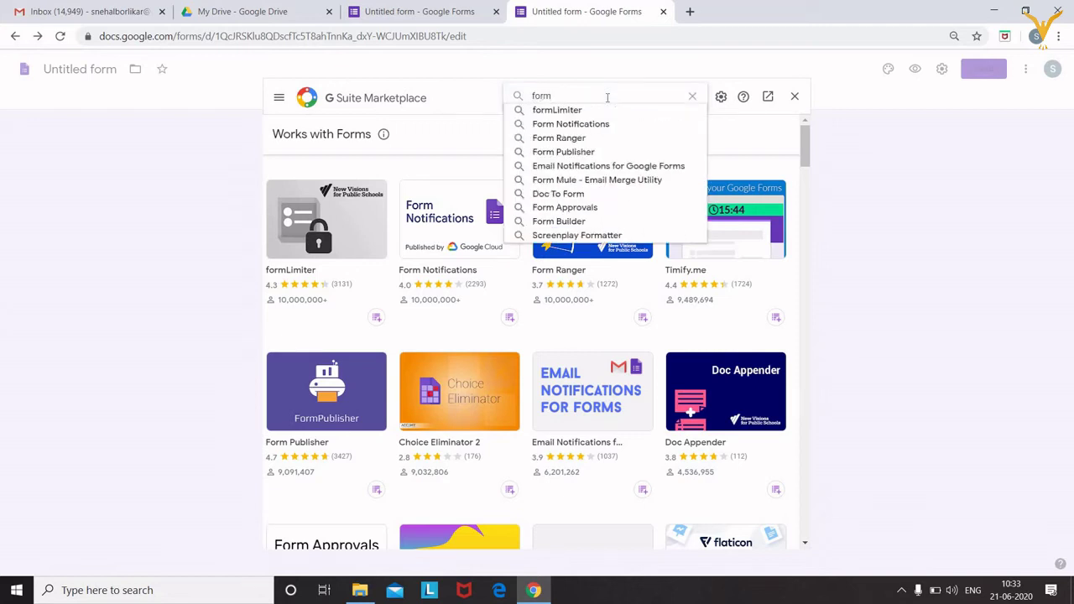
{"action": "key", "text": "Down"}
{"action": "key", "text": "Return"}
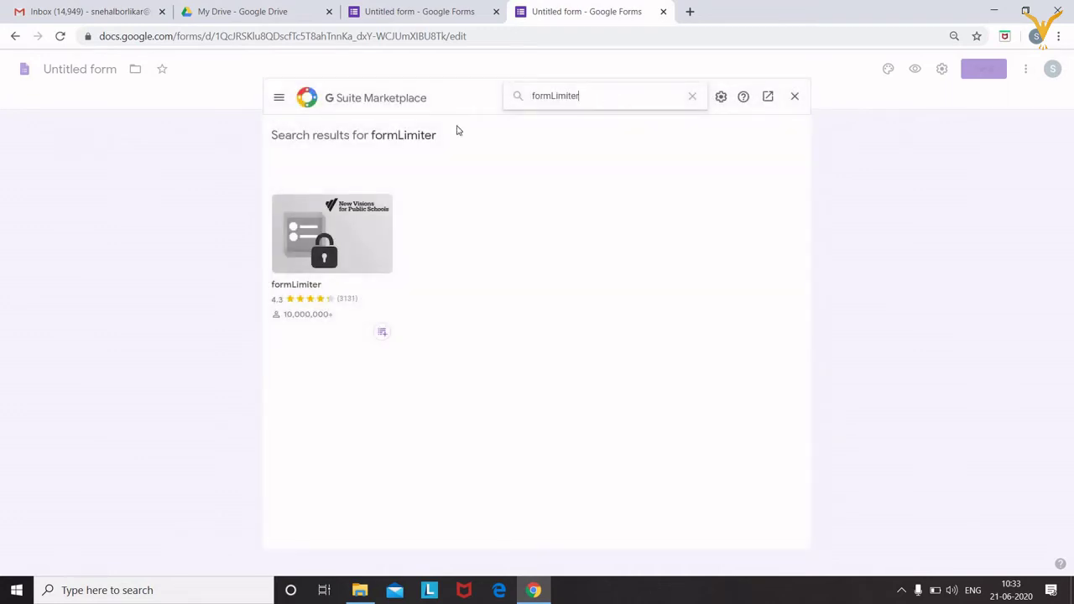
{"action": "left_click", "coordinate": [303, 243]}
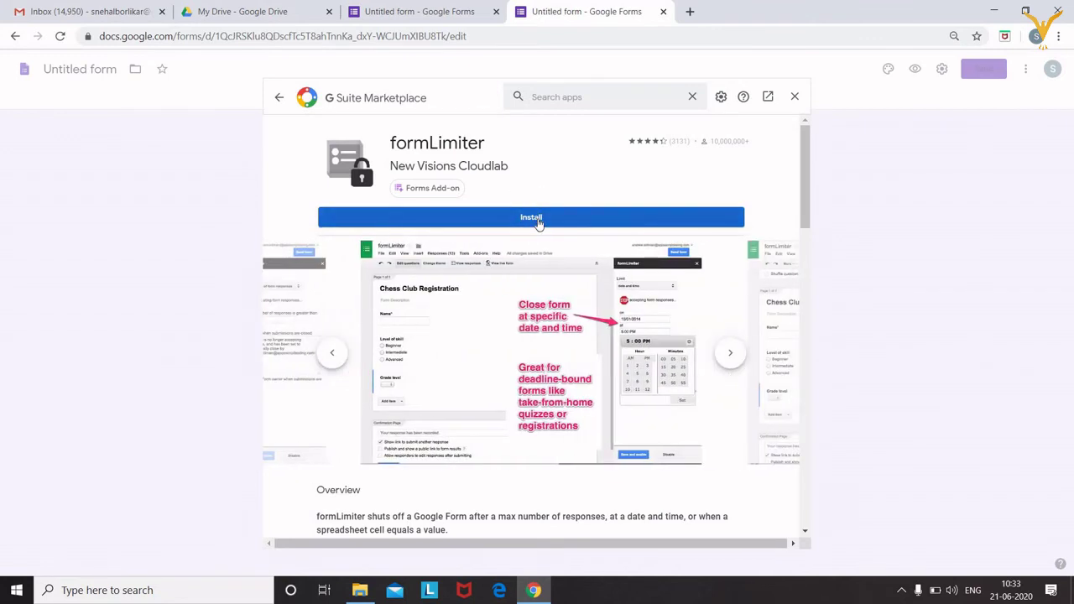
Install the formLimiter add-on, allow it access to the Google account, and return to the form editor
{"action": "left_click", "coordinate": [538, 221]}
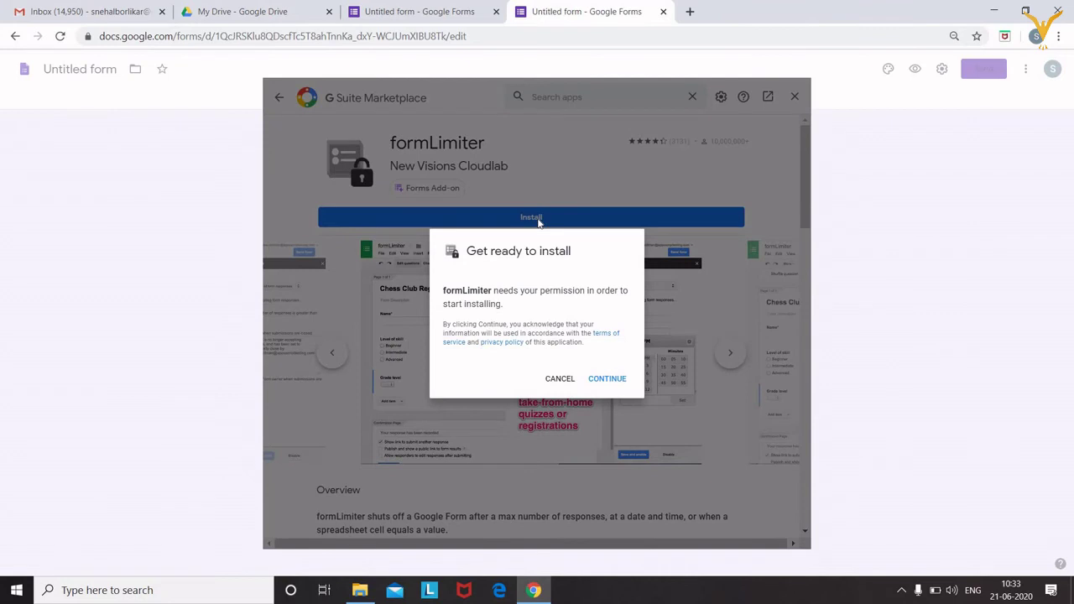
{"action": "left_click", "coordinate": [618, 381]}
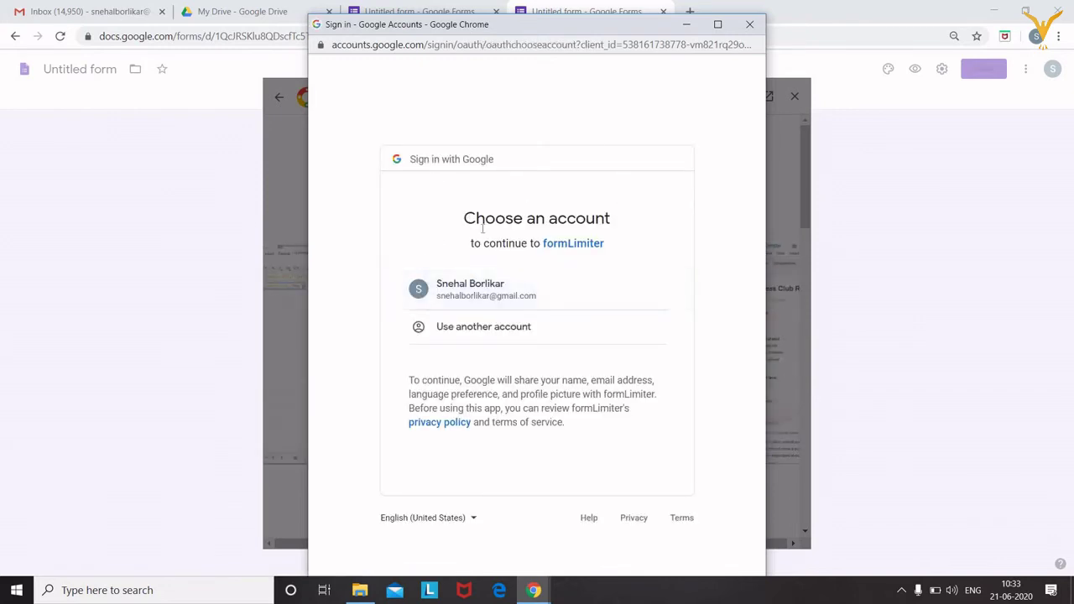
{"action": "left_click", "coordinate": [475, 299]}
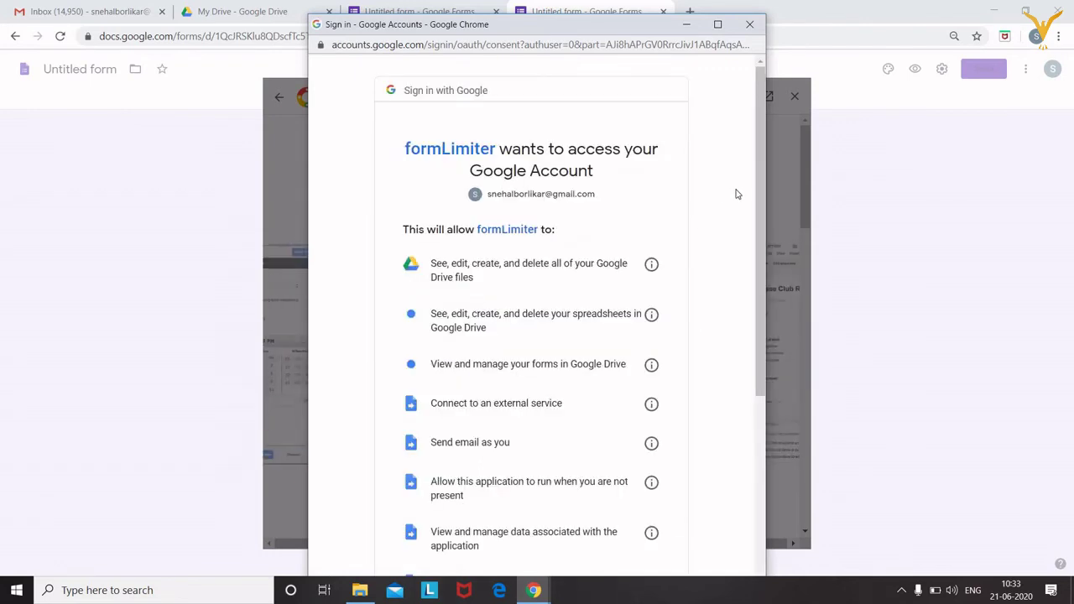
{"action": "left_click_drag", "start_coordinate": [763, 201], "coordinate": [768, 382]}
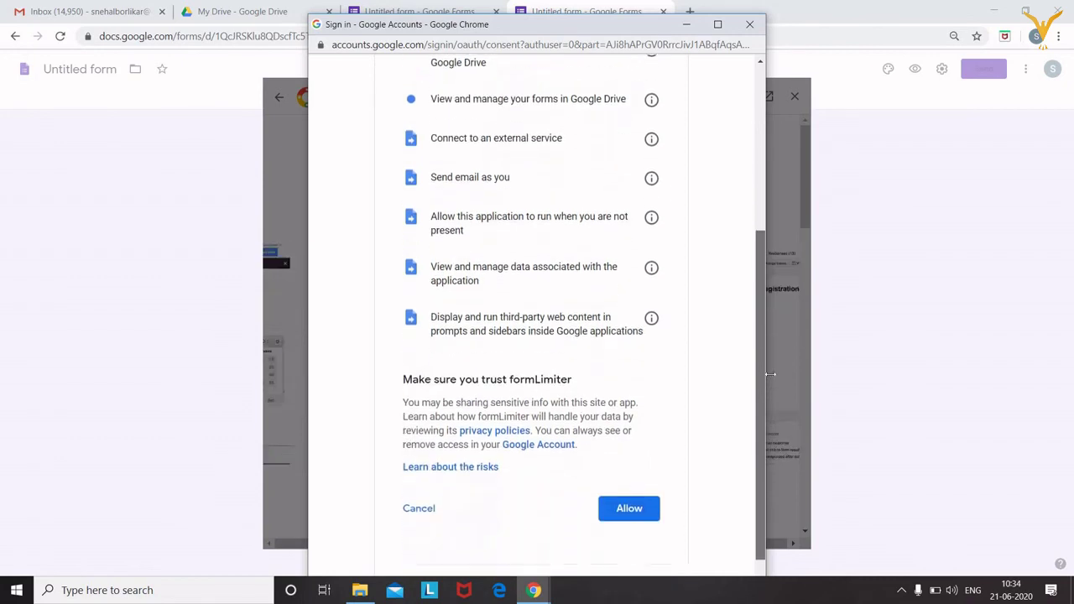
{"action": "left_click", "coordinate": [656, 497]}
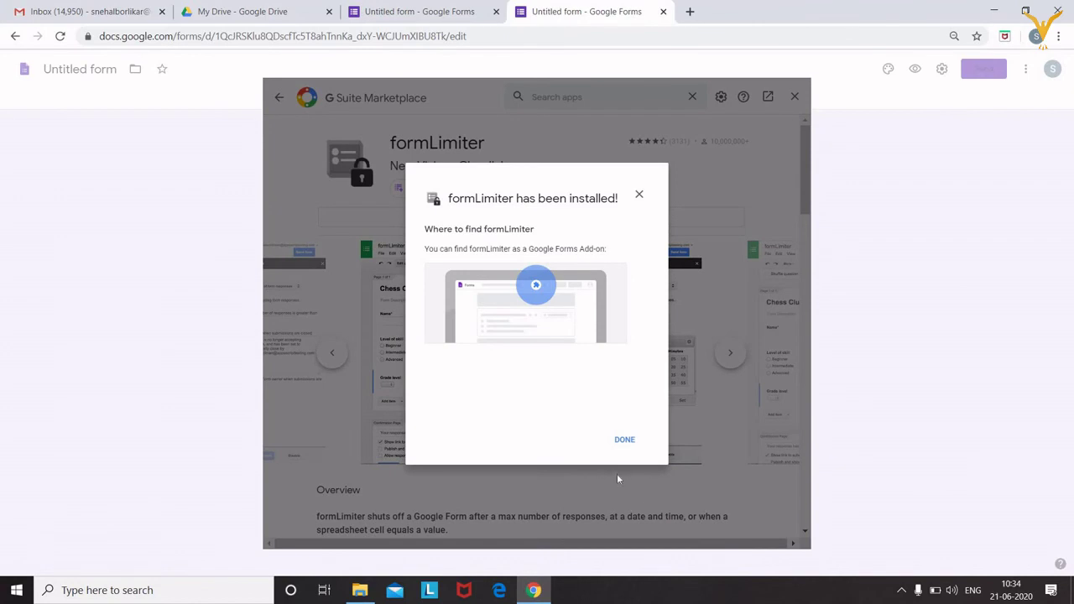
{"action": "left_click", "coordinate": [626, 440]}
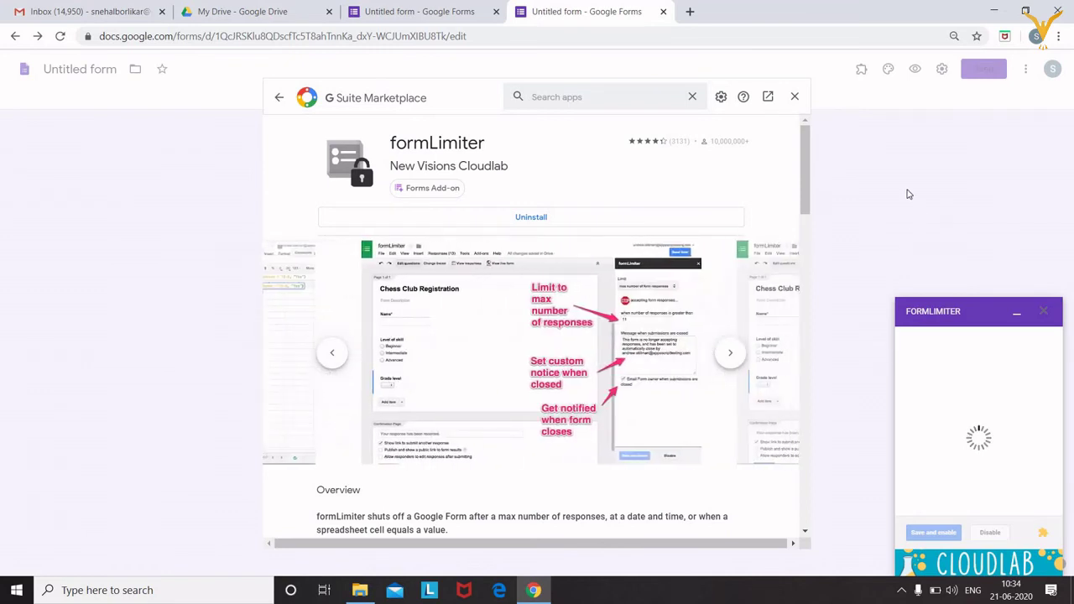
{"action": "left_click", "coordinate": [796, 96]}
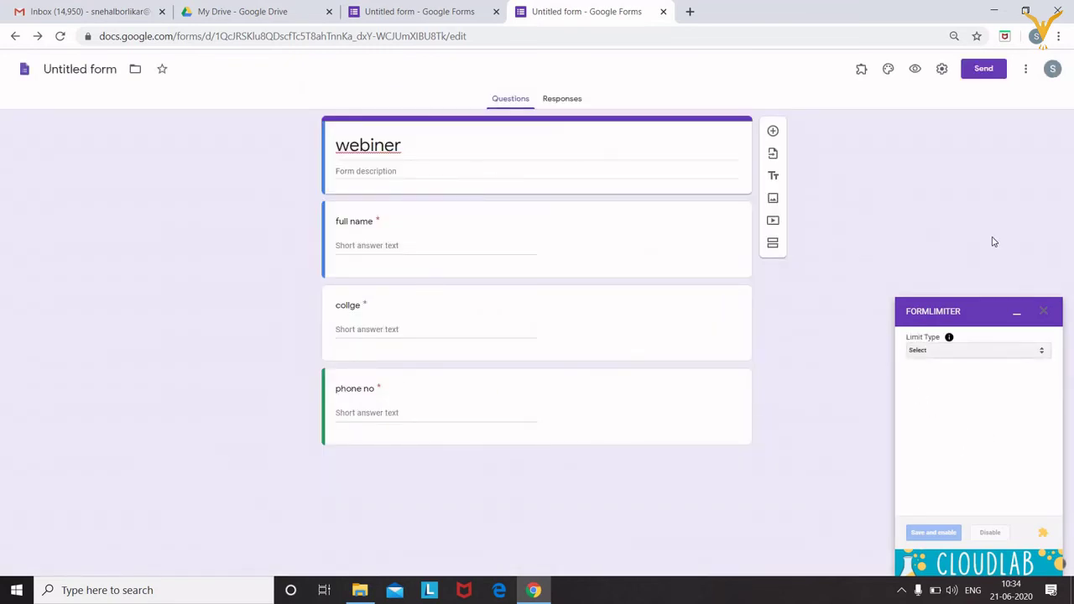
{"action": "left_click", "coordinate": [1017, 315]}
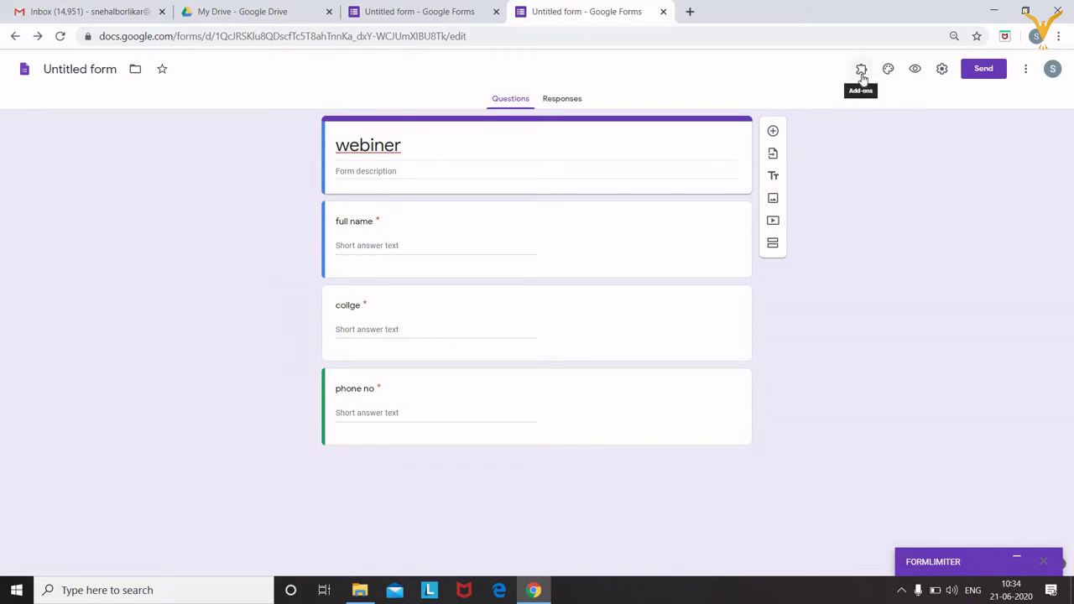
Start setting a limit with the formLimiter add-on and choose "date and time" as the limit type
{"action": "left_click", "coordinate": [862, 72]}
{"action": "left_click", "coordinate": [885, 102]}
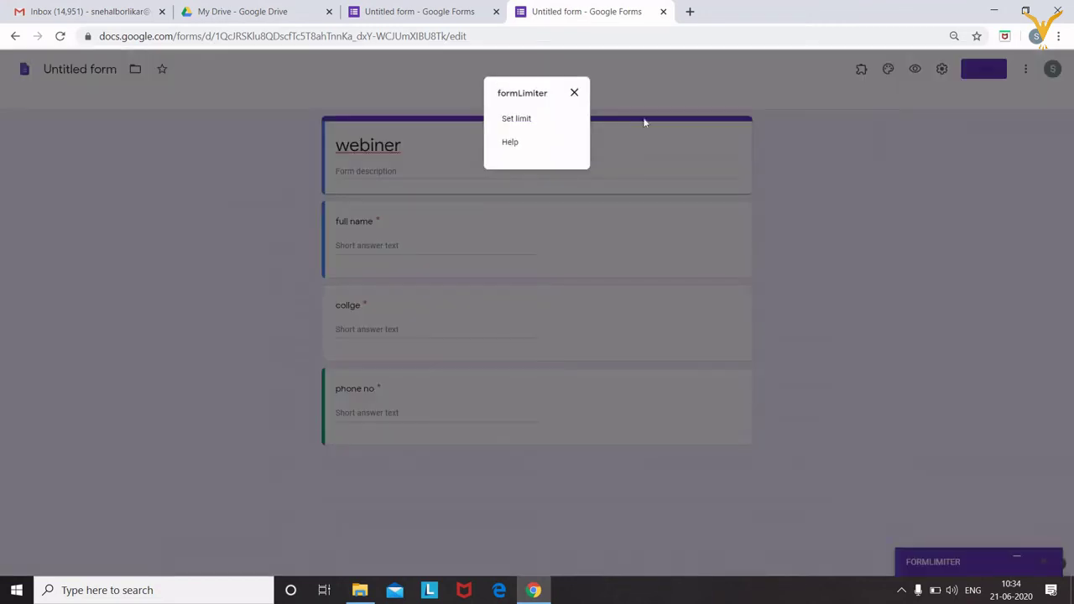
{"action": "left_click", "coordinate": [517, 119]}
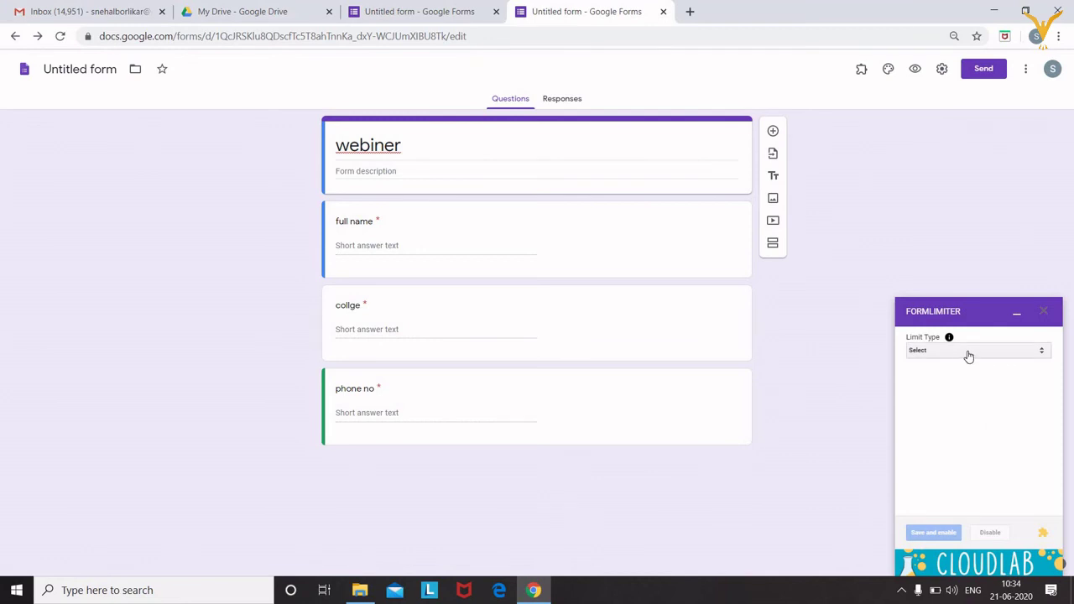
{"action": "left_click", "coordinate": [967, 356]}
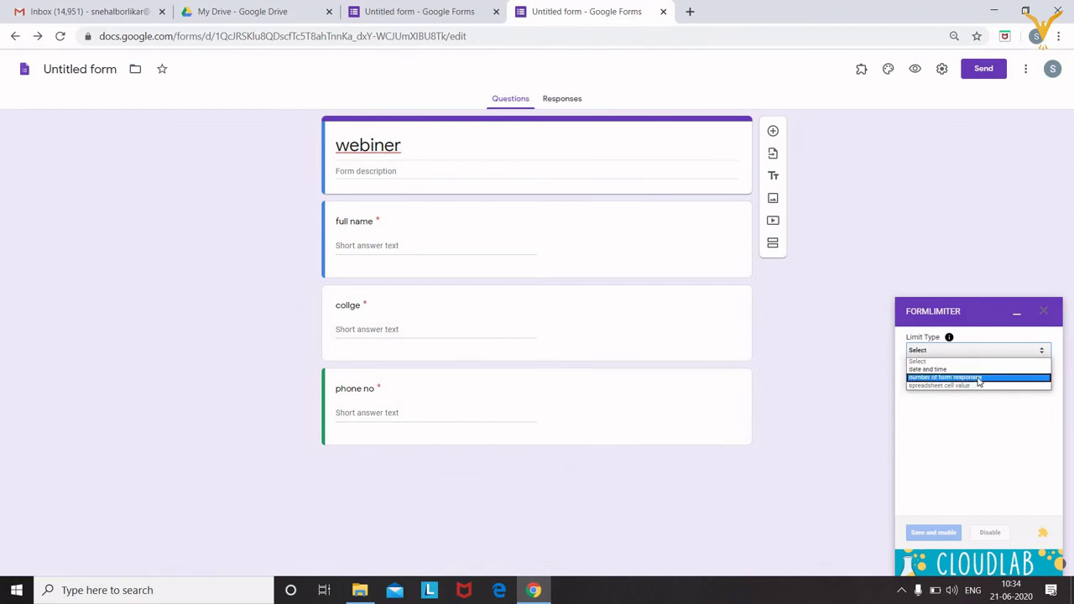
{"action": "left_click", "coordinate": [929, 371]}
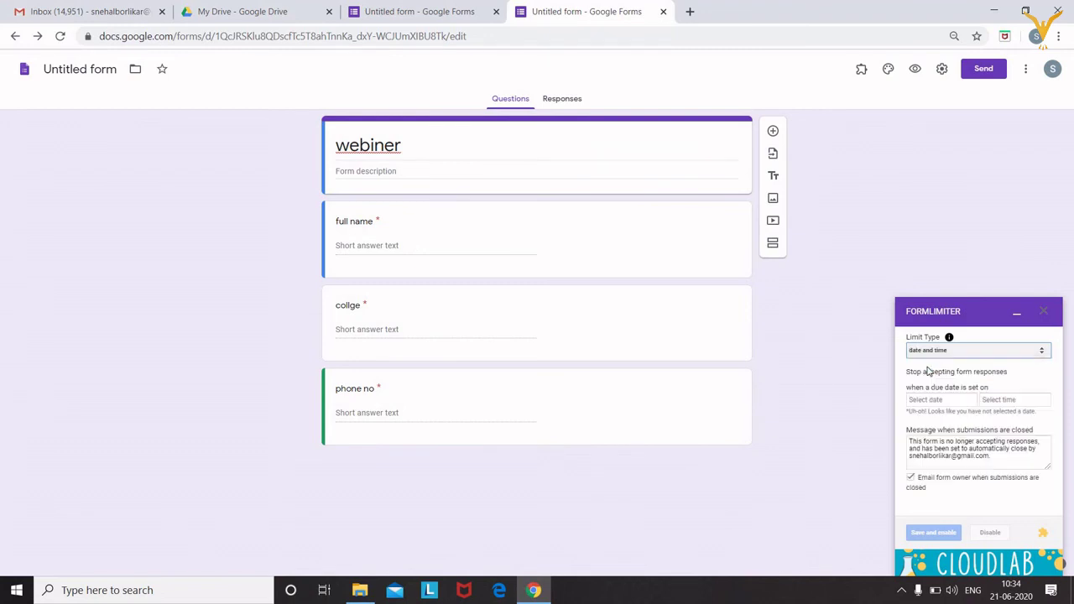
Set the form to stop accepting responses on 06/22/2020 at 11:00 PM, then save and enable the limit
{"action": "left_click", "coordinate": [962, 402]}
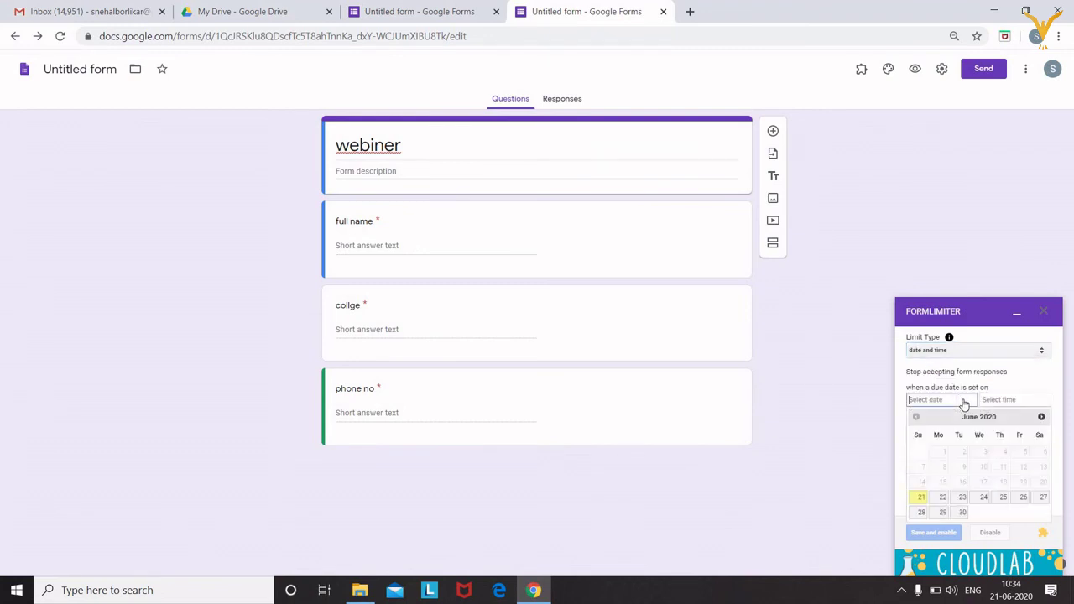
{"action": "left_click", "coordinate": [941, 501]}
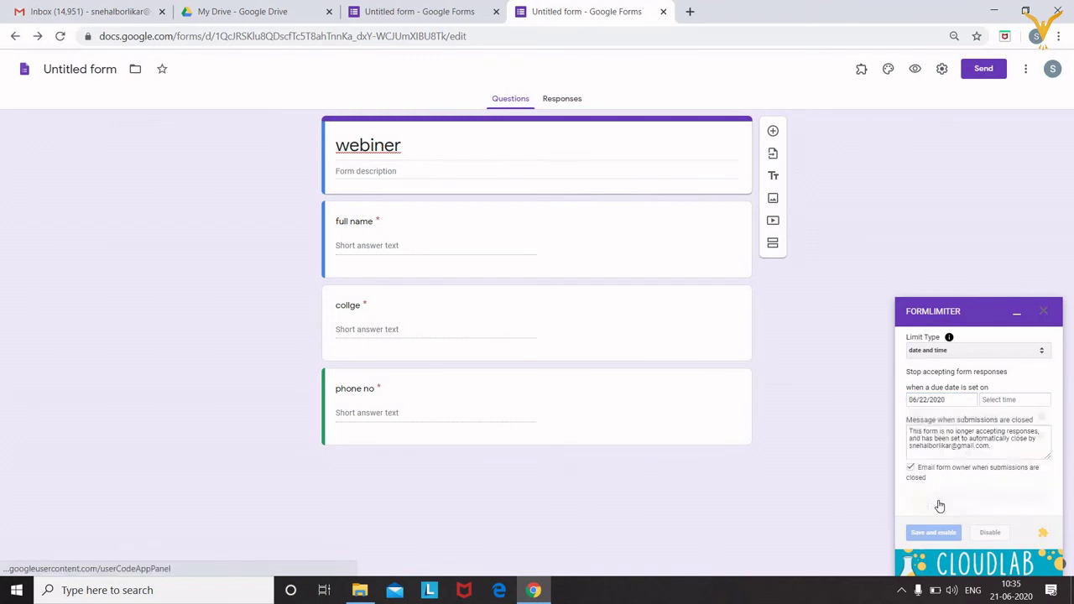
{"action": "left_click", "coordinate": [999, 402]}
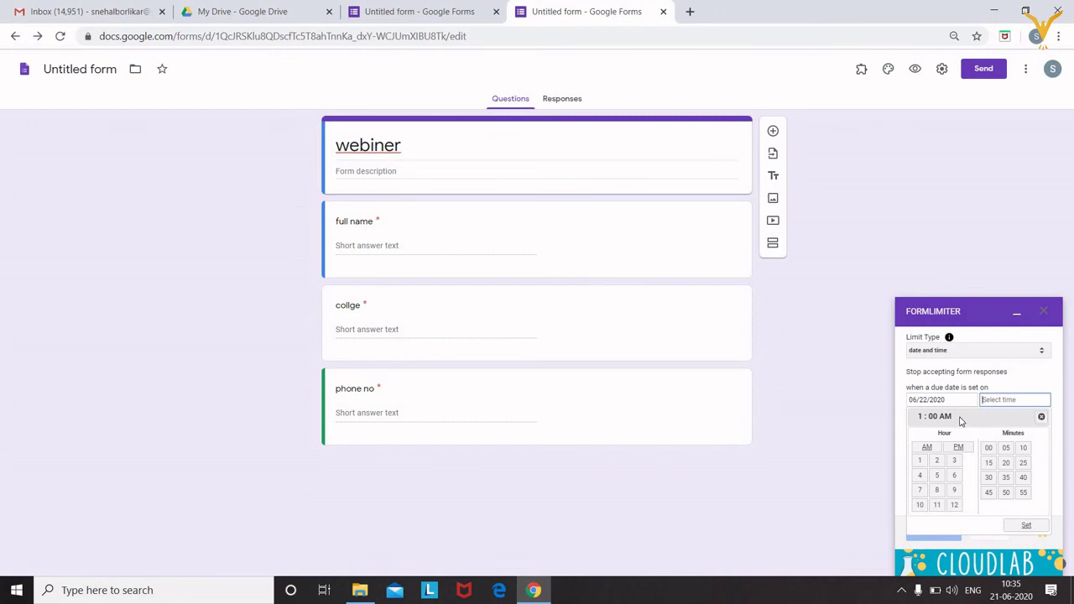
{"action": "left_click", "coordinate": [940, 506]}
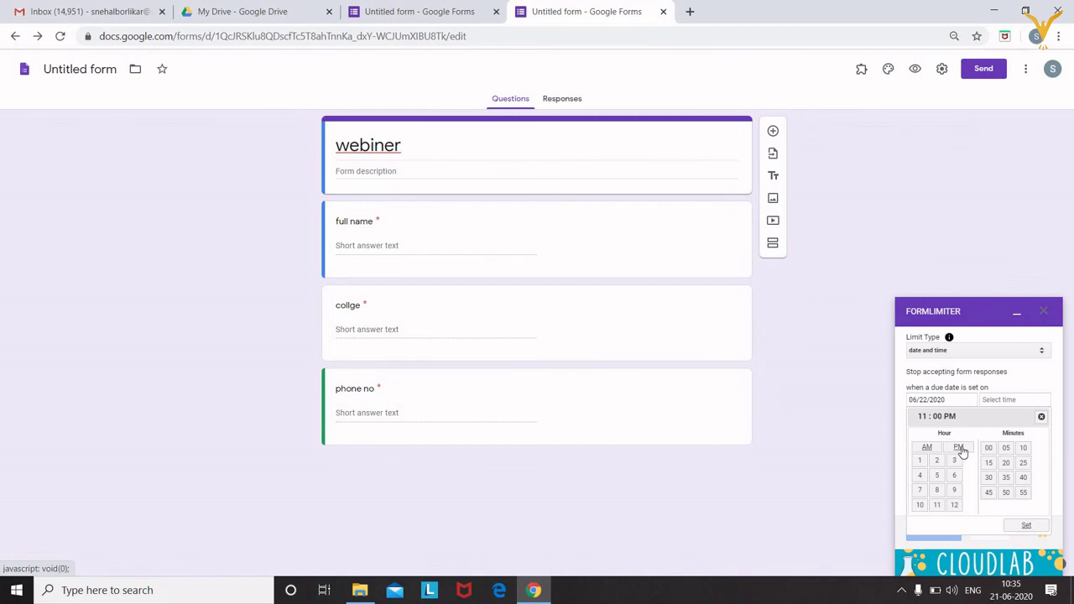
{"action": "left_click", "coordinate": [1030, 527]}
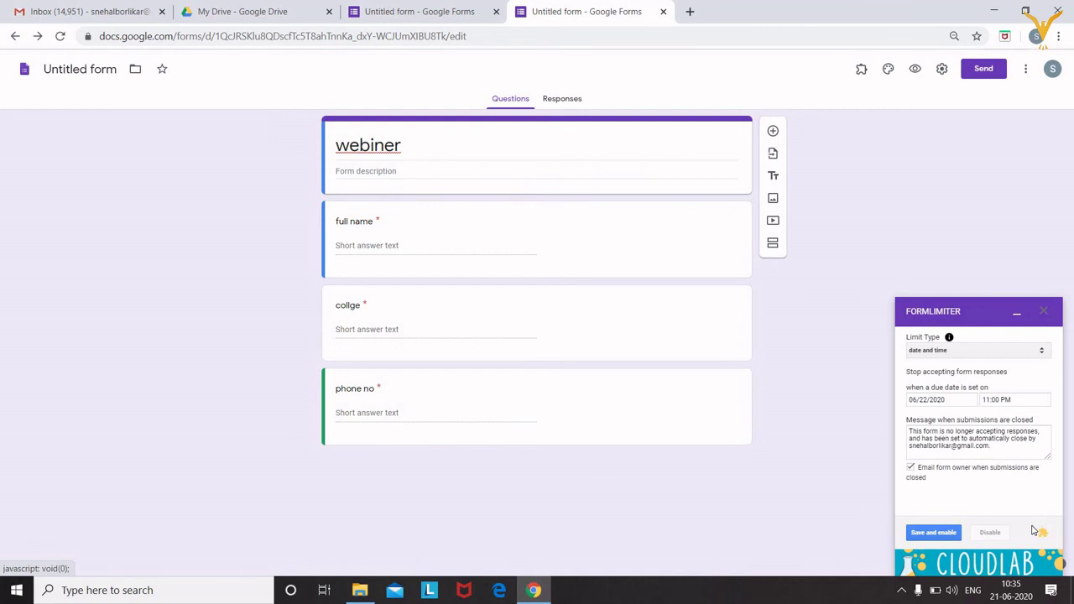
{"action": "left_click", "coordinate": [934, 535]}
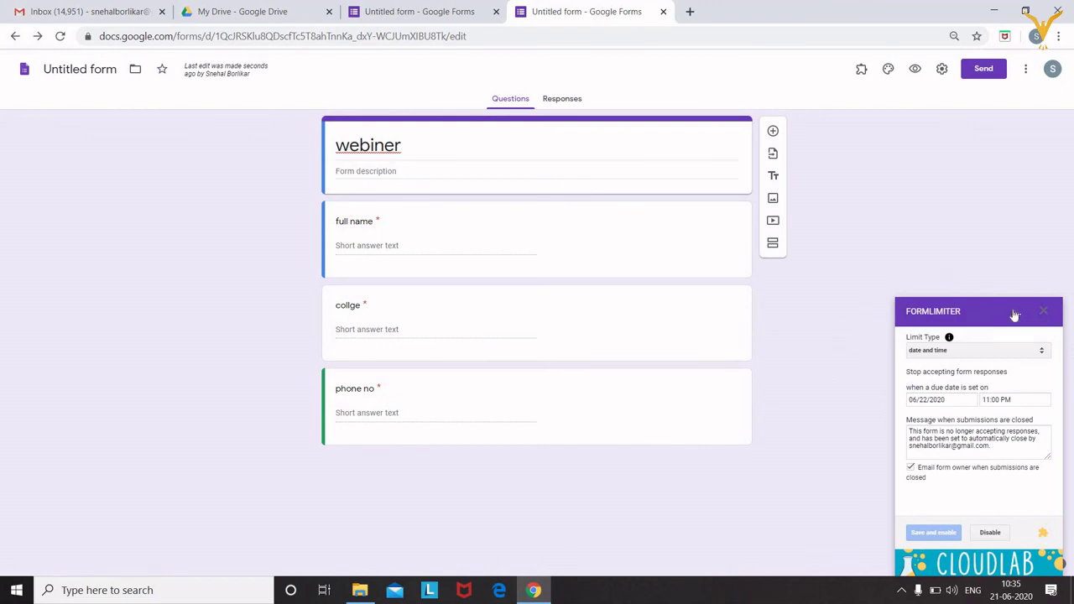
{"action": "left_click", "coordinate": [1016, 311]}
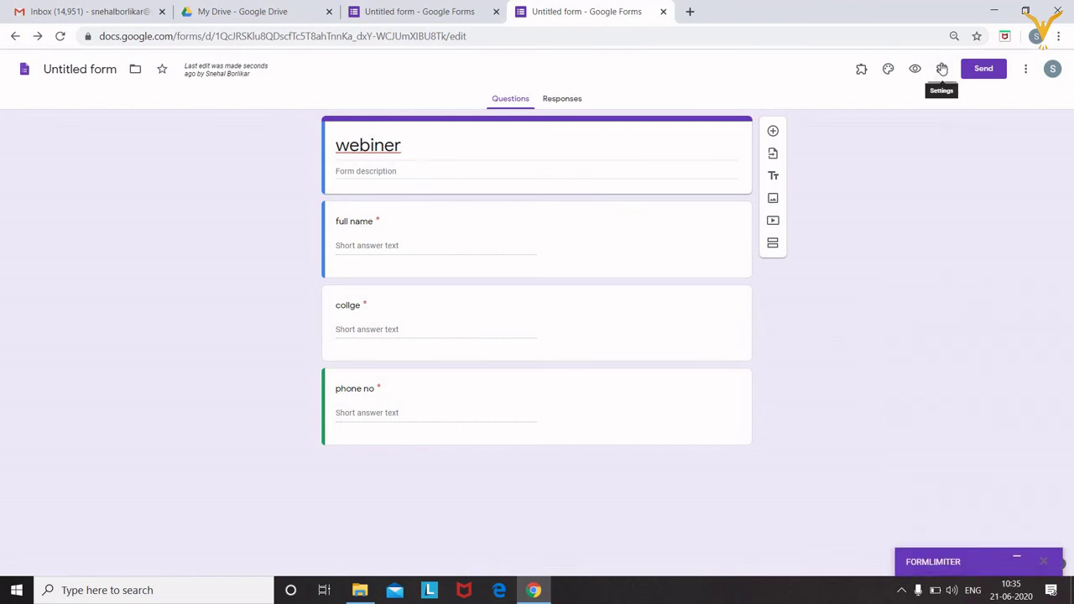
{"action": "double_click", "coordinate": [941, 70]}
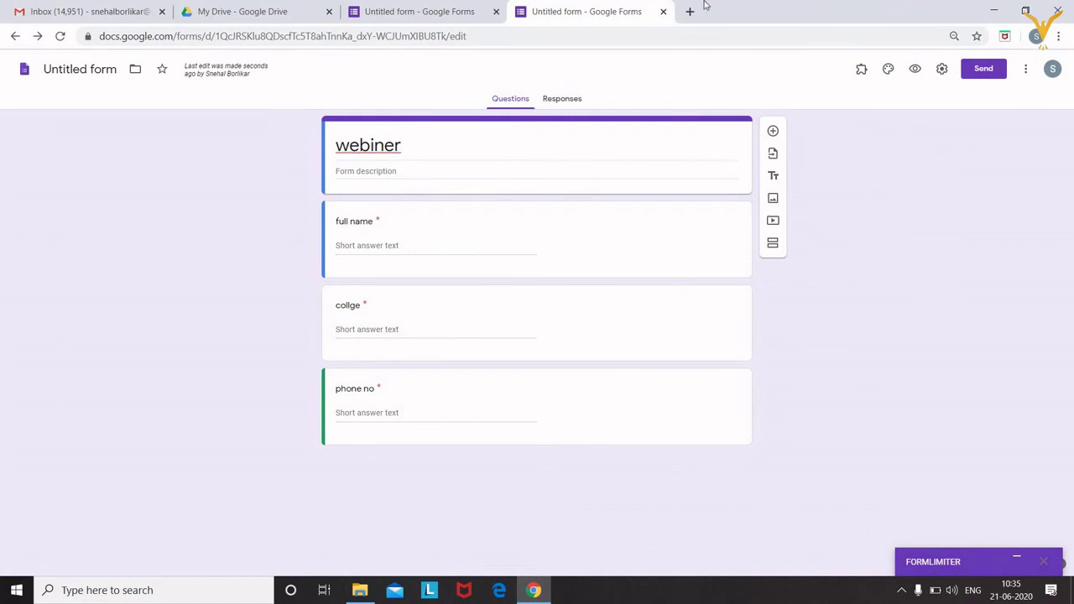